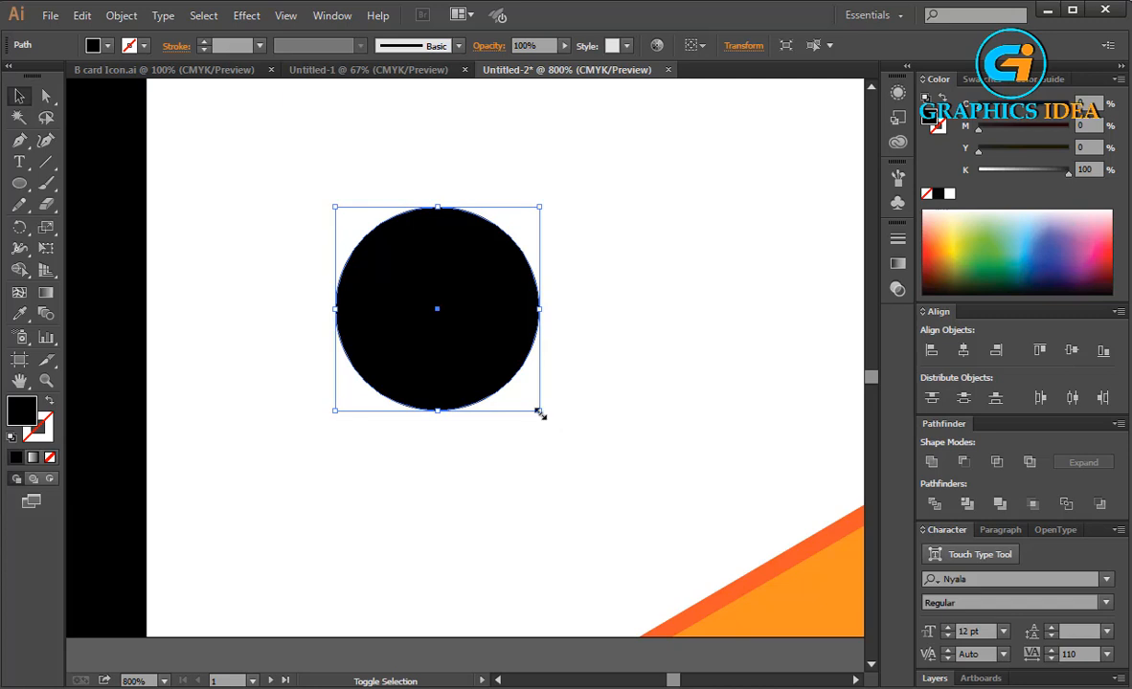
# Enlarge the black circle by scaling it from its corner.
pyautogui.moveTo(539, 411); pyautogui.dragTo(531, 384)
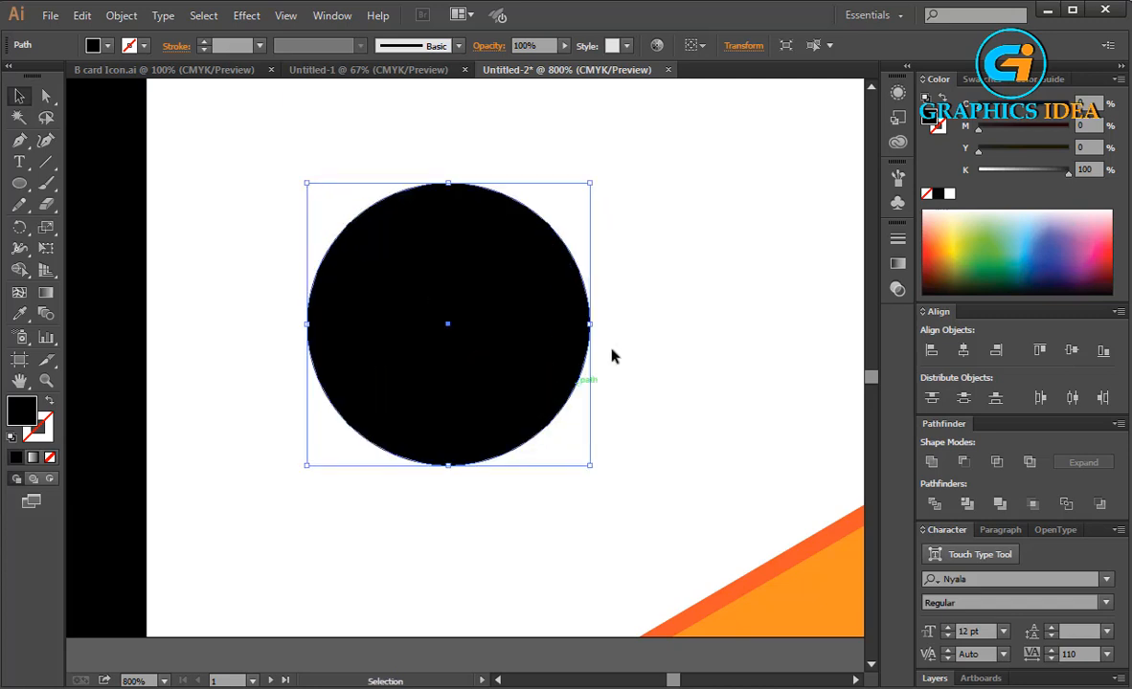
pyautogui.click(612, 357)
pyautogui.click(524, 316)
pyautogui.moveTo(586, 467); pyautogui.dragTo(627, 500)
pyautogui.moveTo(576, 396); pyautogui.dragTo(558, 379)
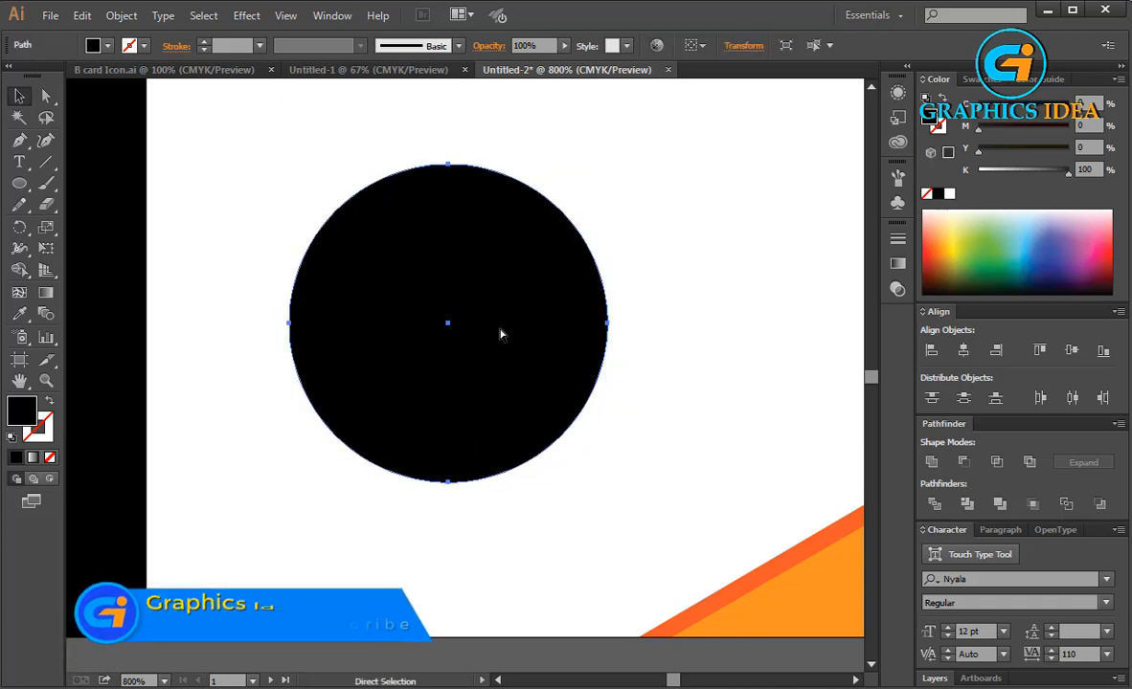
# Make a smaller copy of the circle centered inside it and fill the copy white.
pyautogui.moveTo(607, 165); pyautogui.dragTo(588, 186)
pyautogui.moveTo(512, 316); pyautogui.dragTo(532, 318)
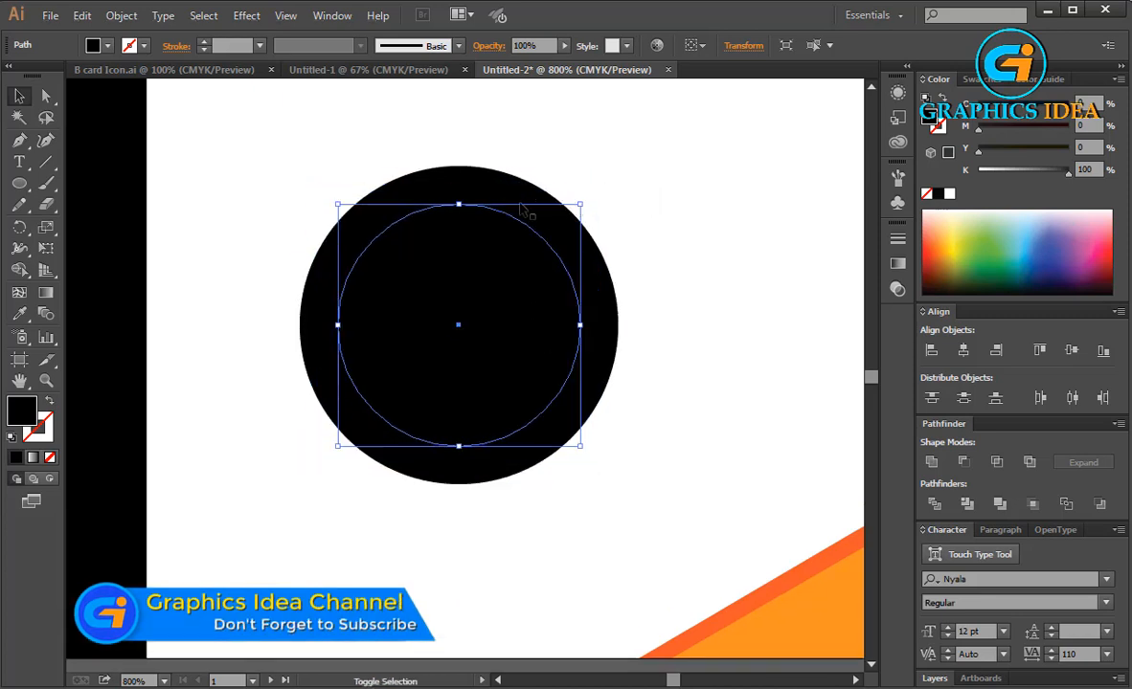
pyautogui.click(107, 45)
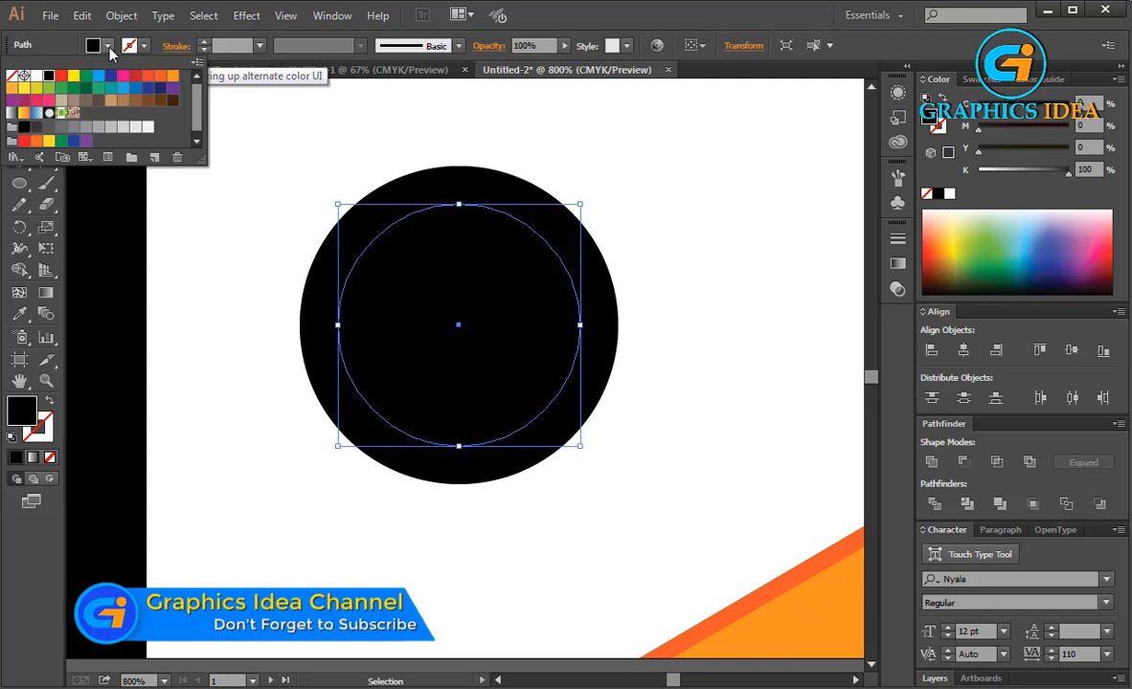
pyautogui.click(36, 75)
pyautogui.click(335, 99)
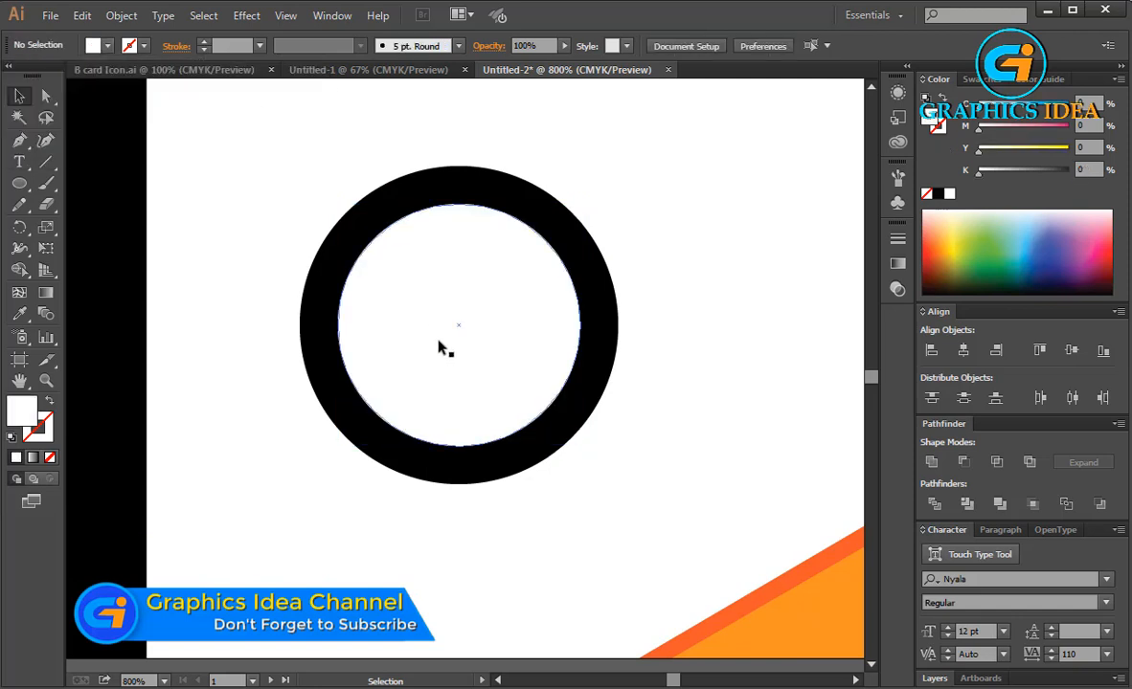
# Shift the white circle slightly right and make a smaller copy inside it filled black.
pyautogui.moveTo(442, 344); pyautogui.dragTo(457, 352)
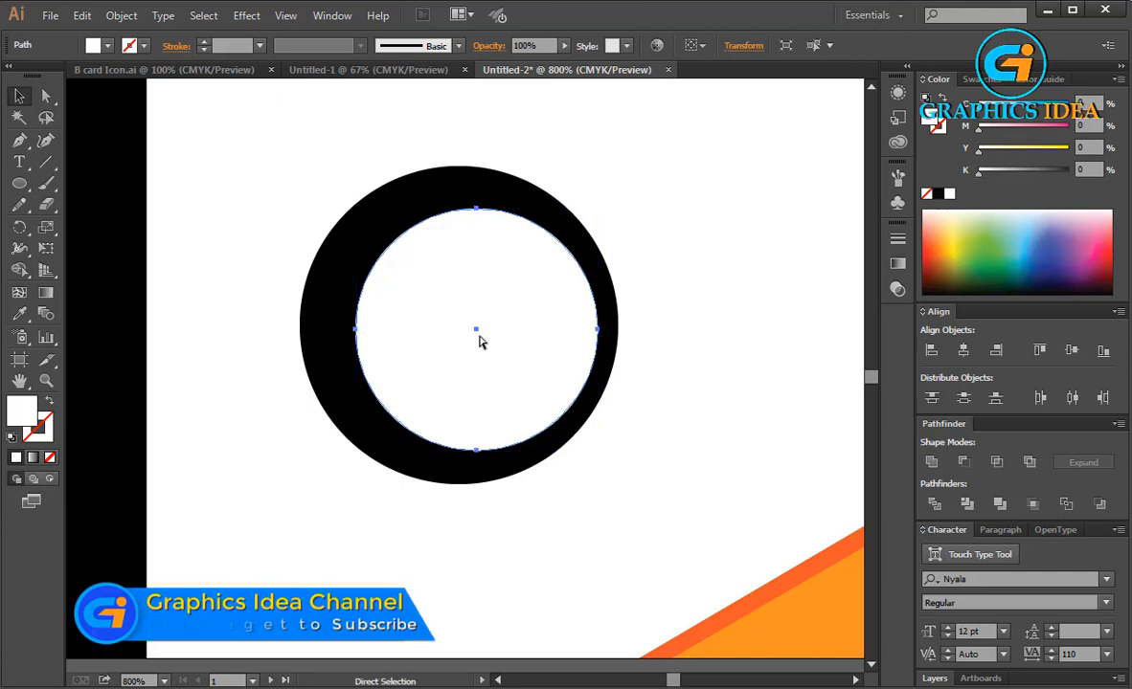
pyautogui.moveTo(597, 209); pyautogui.dragTo(580, 227)
pyautogui.click(107, 46)
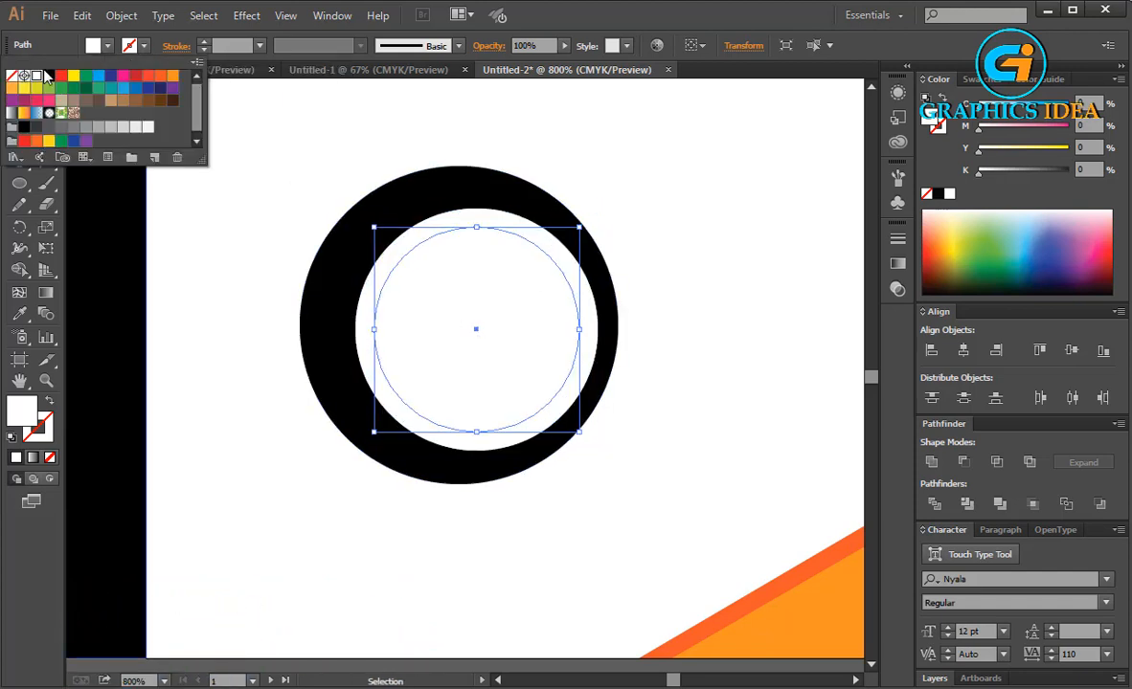
pyautogui.click(47, 76)
pyautogui.click(323, 103)
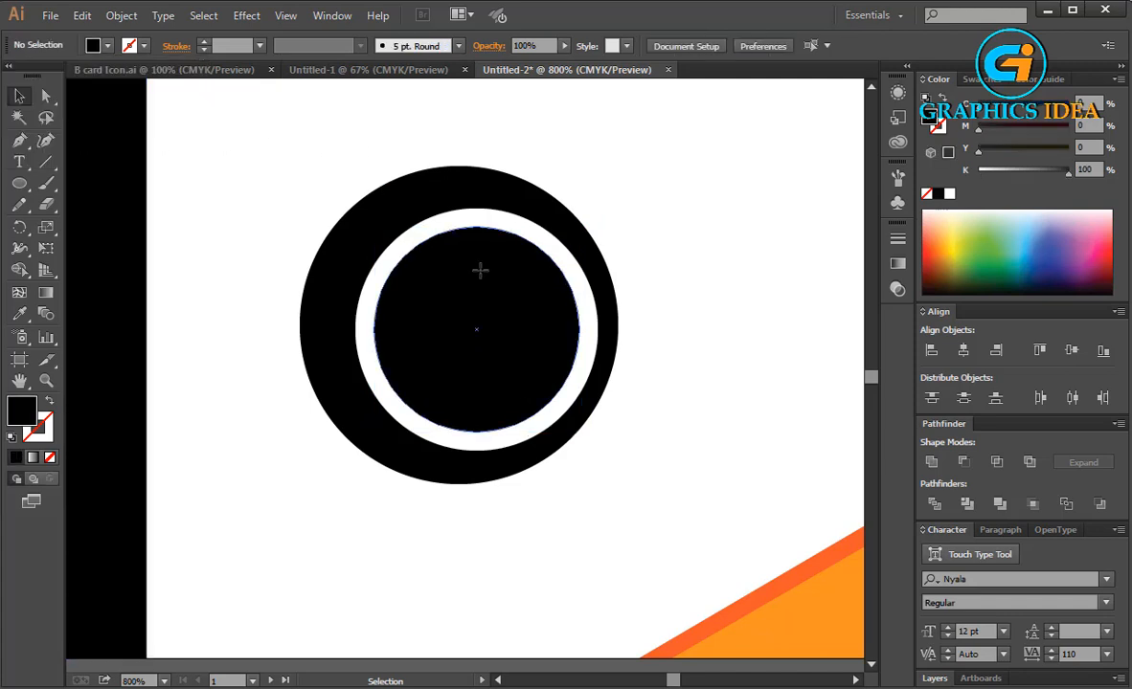
pyautogui.moveTo(480, 268); pyautogui.dragTo(486, 277)
pyautogui.click(660, 261)
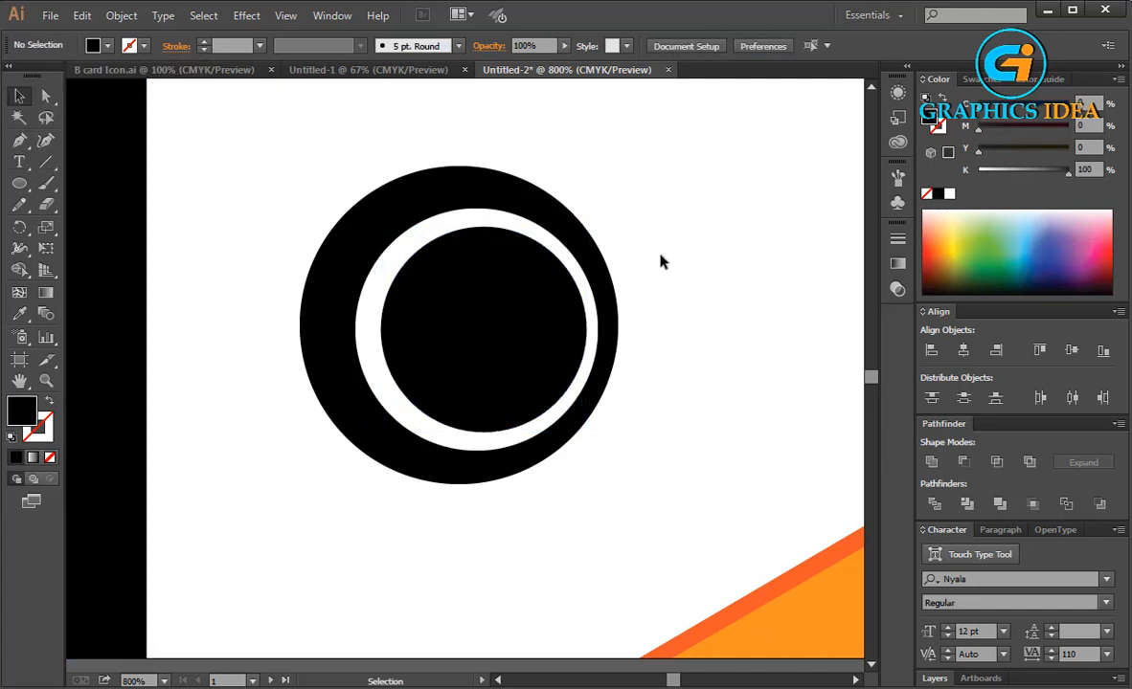
pyautogui.hotkey('ctrl', 'z')
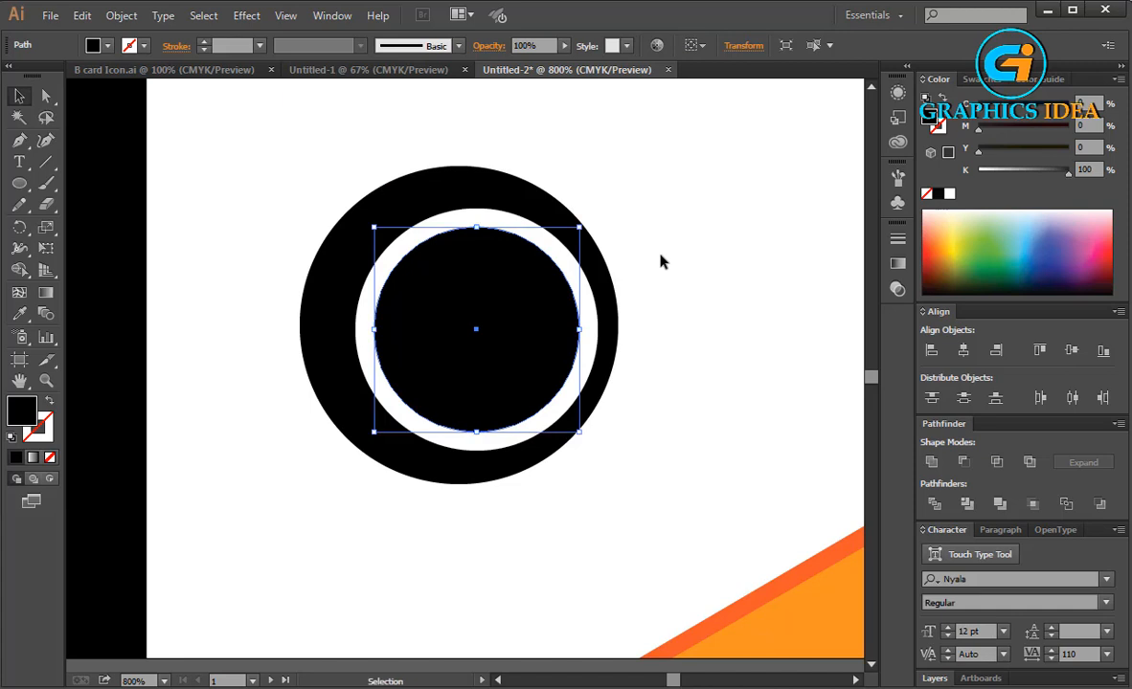
pyautogui.click(660, 261)
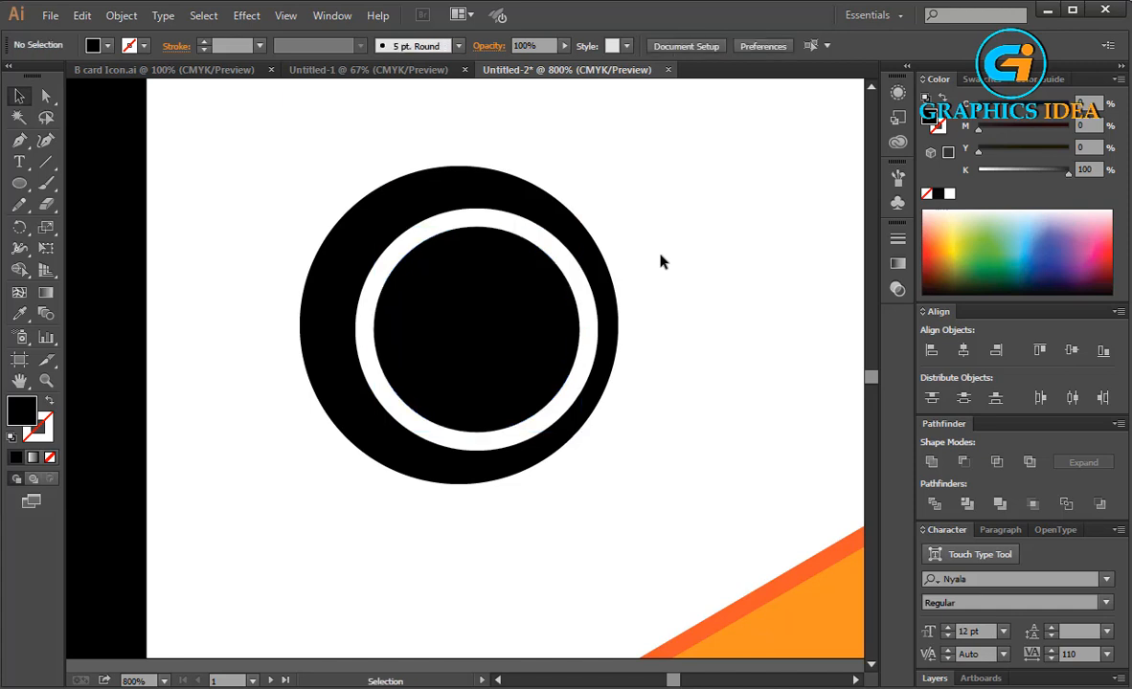
# Move the white circle and the inner black circle down slightly together.
pyautogui.click(591, 325)
pyautogui.keyDown('shift'); pyautogui.click(536, 329); pyautogui.keyUp('shift')
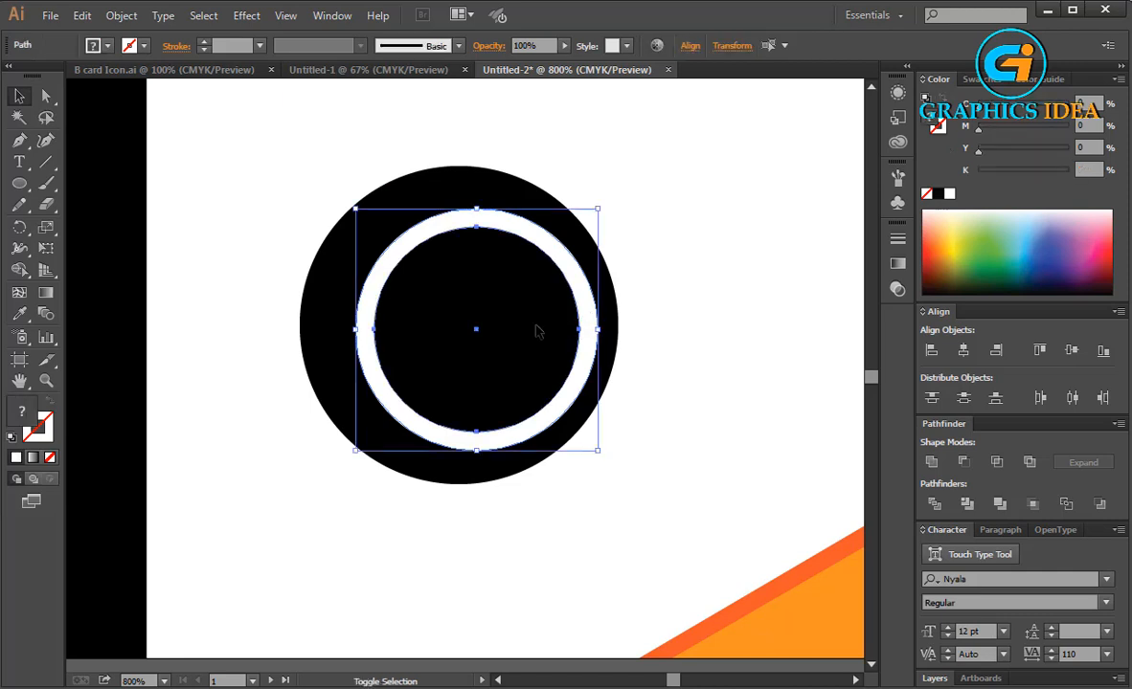
pyautogui.moveTo(537, 330)
pyautogui.mouseDown()
pyautogui.moveTo(551, 336)
pyautogui.moveTo(538, 335)
pyautogui.mouseUp()
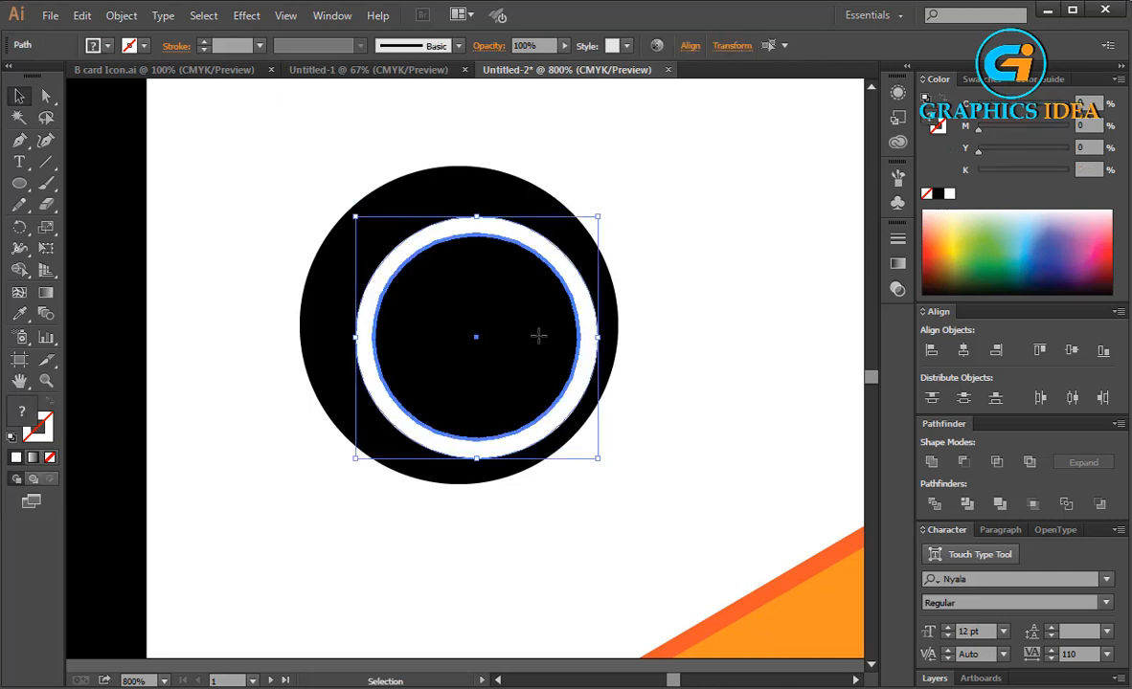
pyautogui.click(666, 298)
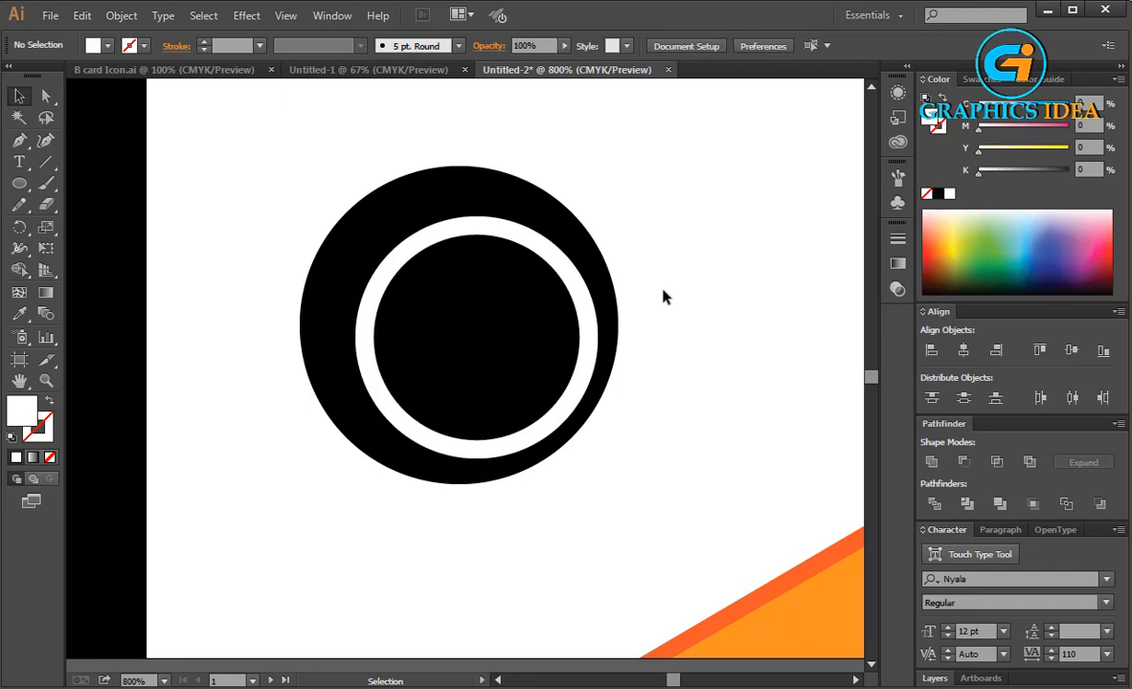
# Enlarge the outer black circle slightly from its corner.
pyautogui.click(378, 196)
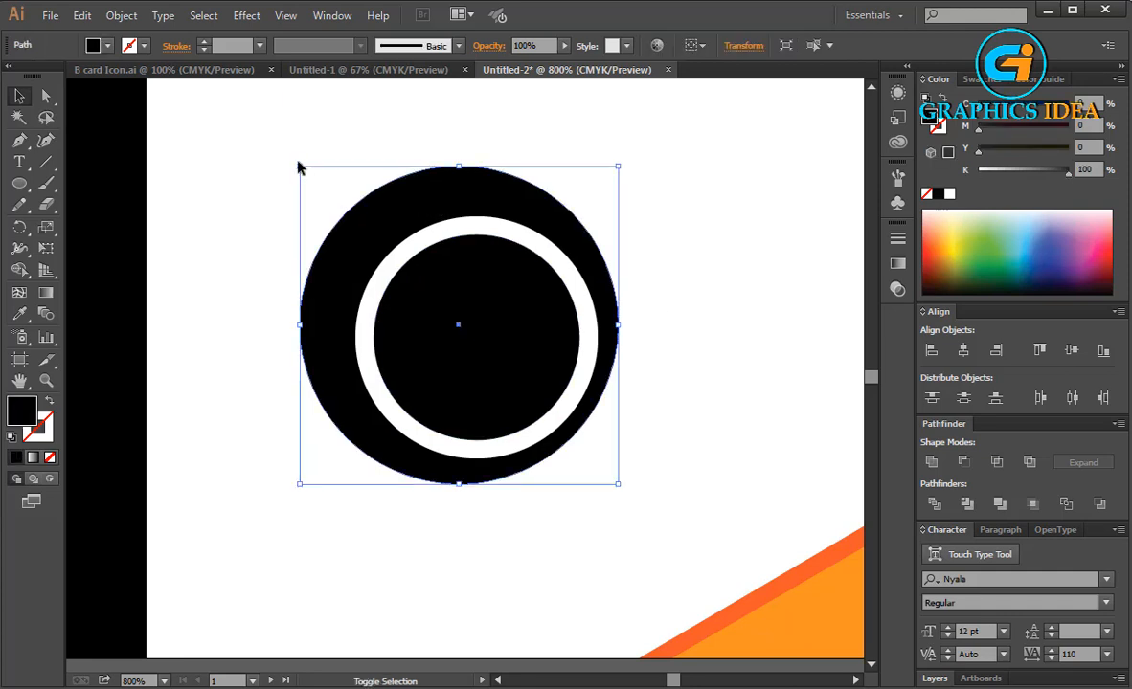
pyautogui.moveTo(299, 167)
pyautogui.mouseDown()
pyautogui.moveTo(275, 156)
pyautogui.moveTo(291, 158)
pyautogui.mouseUp()
pyautogui.click(237, 174)
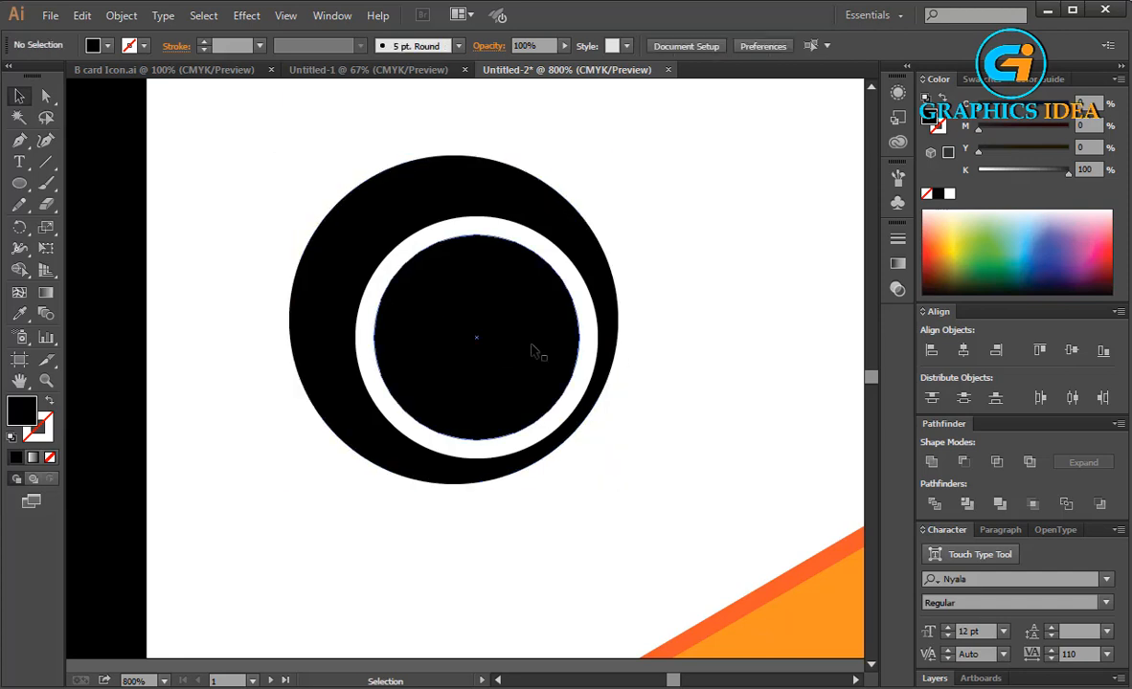
# Fill the innermost circle with the orange swatch.
pyautogui.click(416, 316)
pyautogui.click(107, 45)
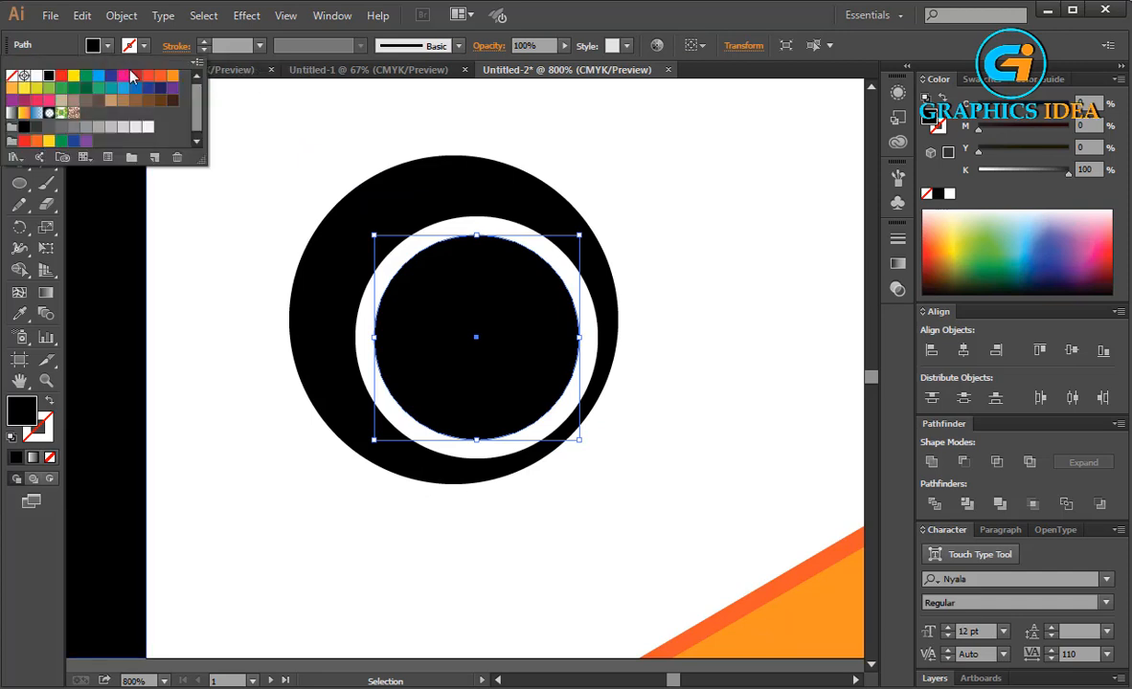
pyautogui.click(166, 74)
pyautogui.click(462, 113)
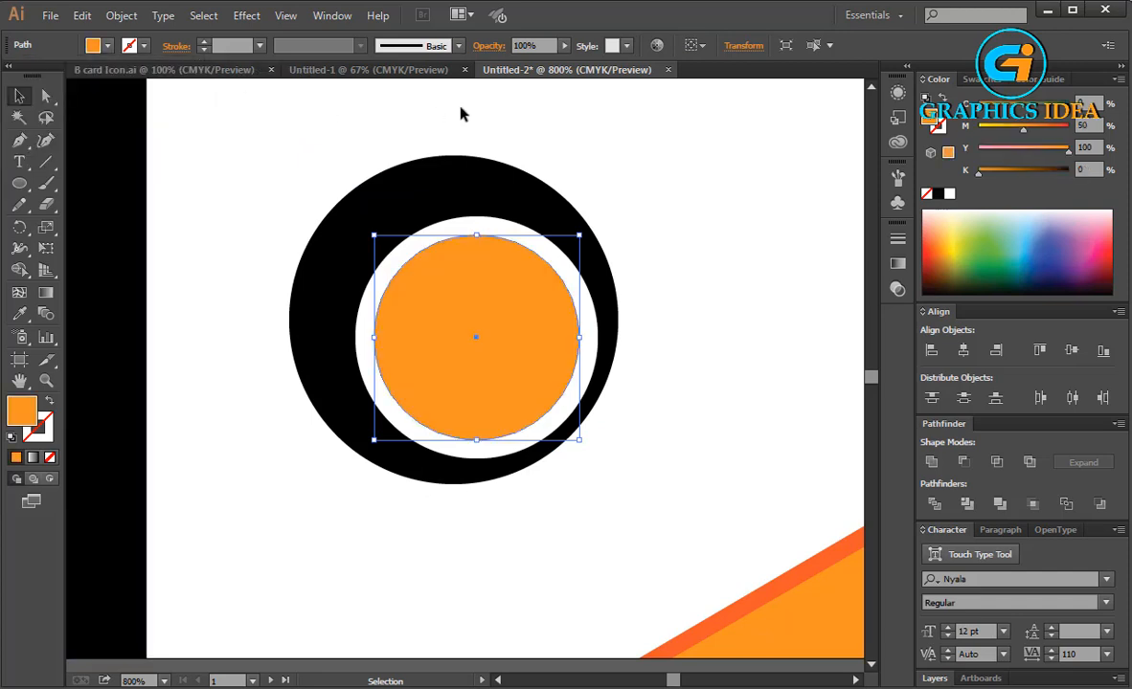
pyautogui.click(462, 113)
# Subtract the white circle from the outer black circle with Pathfinder Minus Front.
pyautogui.moveTo(544, 192); pyautogui.dragTo(507, 238)
pyautogui.click(971, 463)
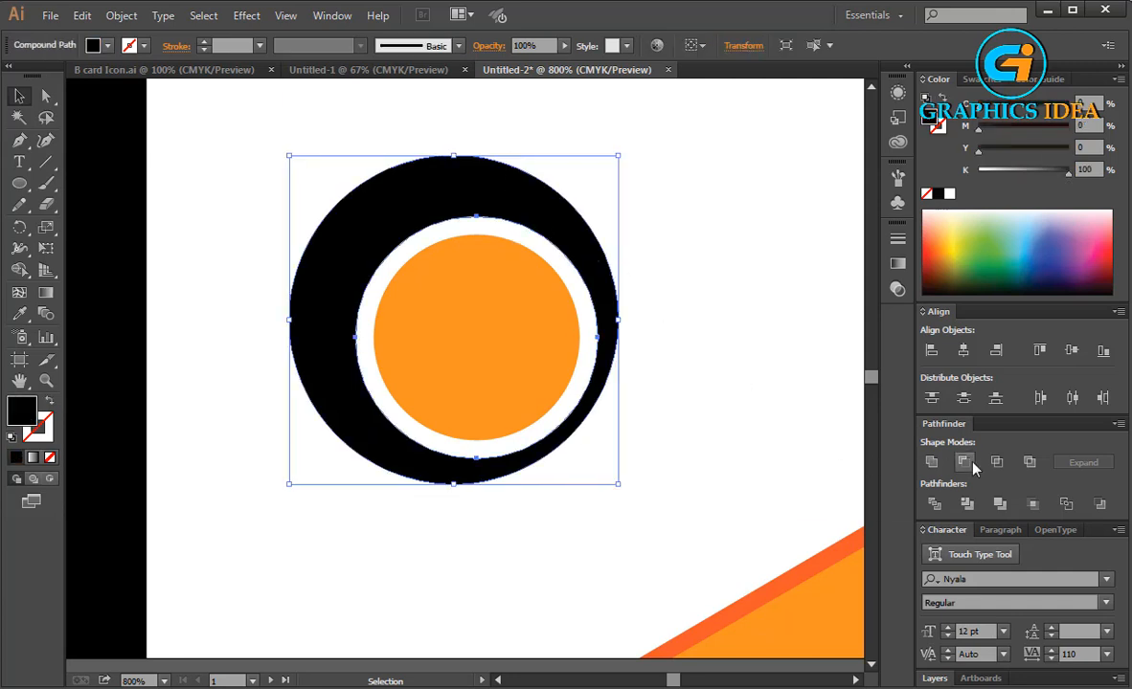
# Group all the logo circles and move the group up the artboard.
pyautogui.click(797, 334)
pyautogui.moveTo(666, 335); pyautogui.dragTo(475, 272)
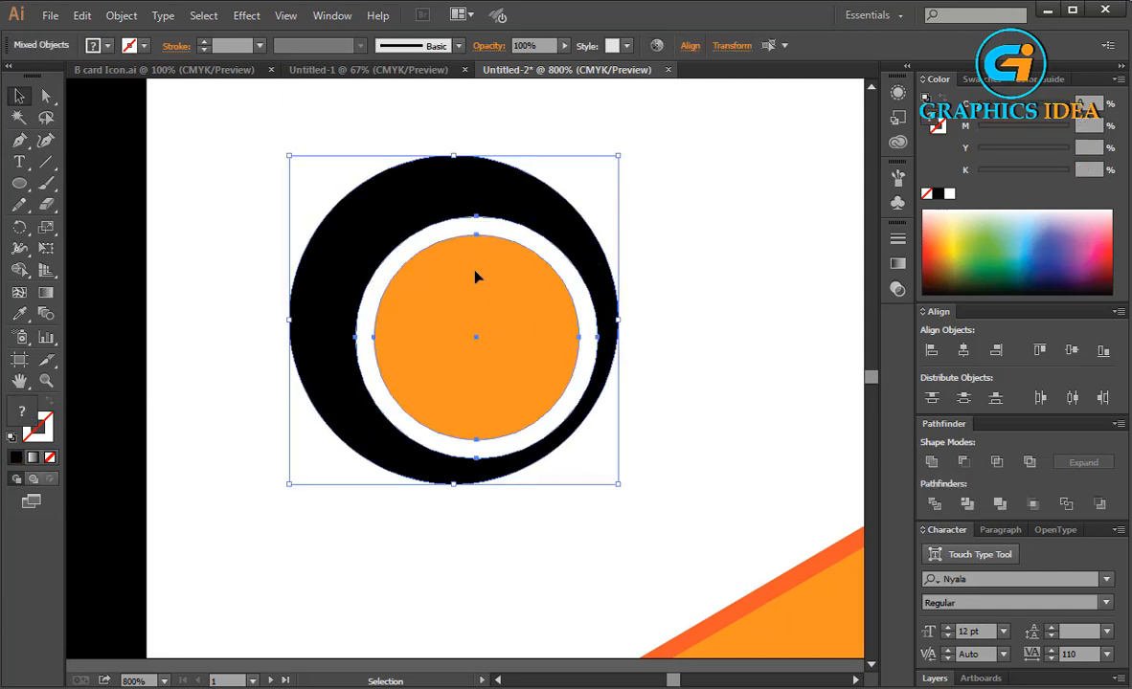
pyautogui.rightClick(475, 272)
pyautogui.click(517, 356)
pyautogui.moveTo(537, 389); pyautogui.dragTo(551, 283)
pyautogui.click(623, 356)
pyautogui.scroll(-1, 536, 324)
pyautogui.scroll(1, 551, 283)
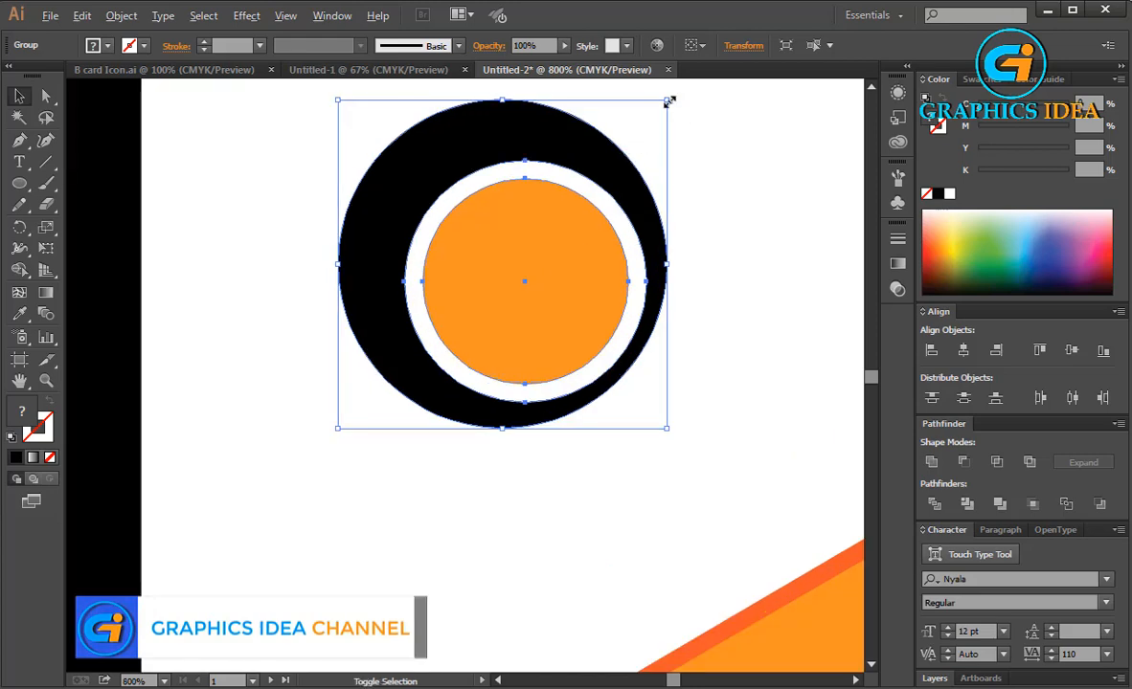
# Scale the logo group down and move it left.
pyautogui.moveTo(669, 101); pyautogui.dragTo(624, 146)
pyautogui.moveTo(566, 260); pyautogui.dragTo(487, 254)
pyautogui.click(222, 371)
# Place a text insertion point below the logo and set the font size to 10 pt.
pyautogui.press('t')
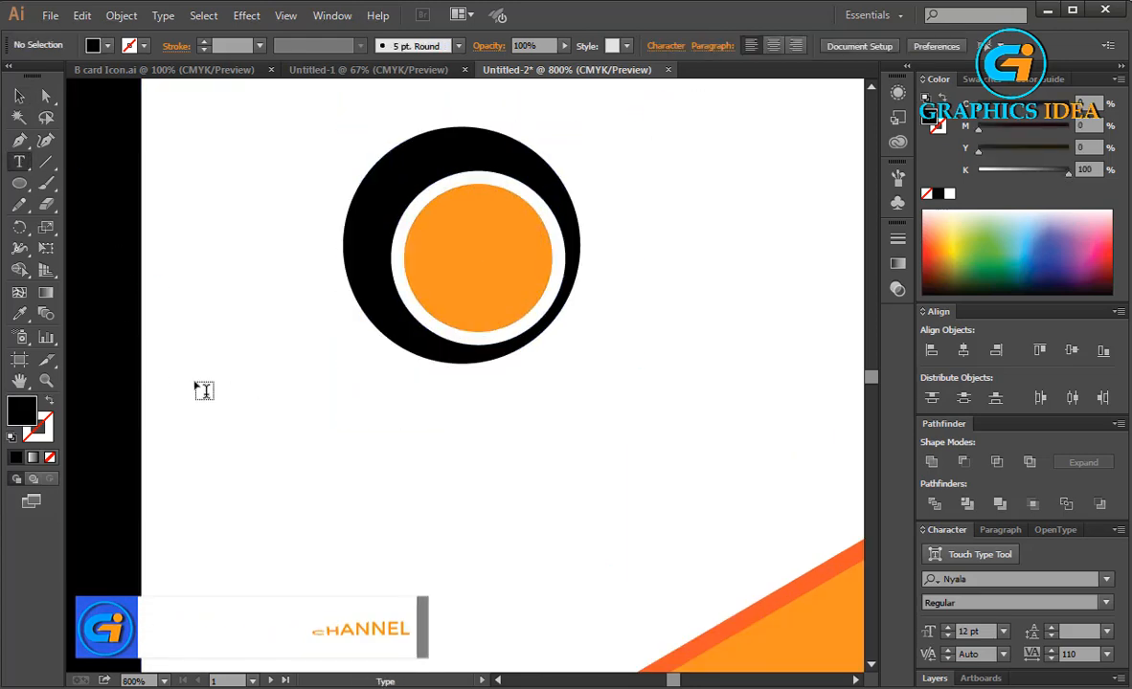
pyautogui.click(206, 391)
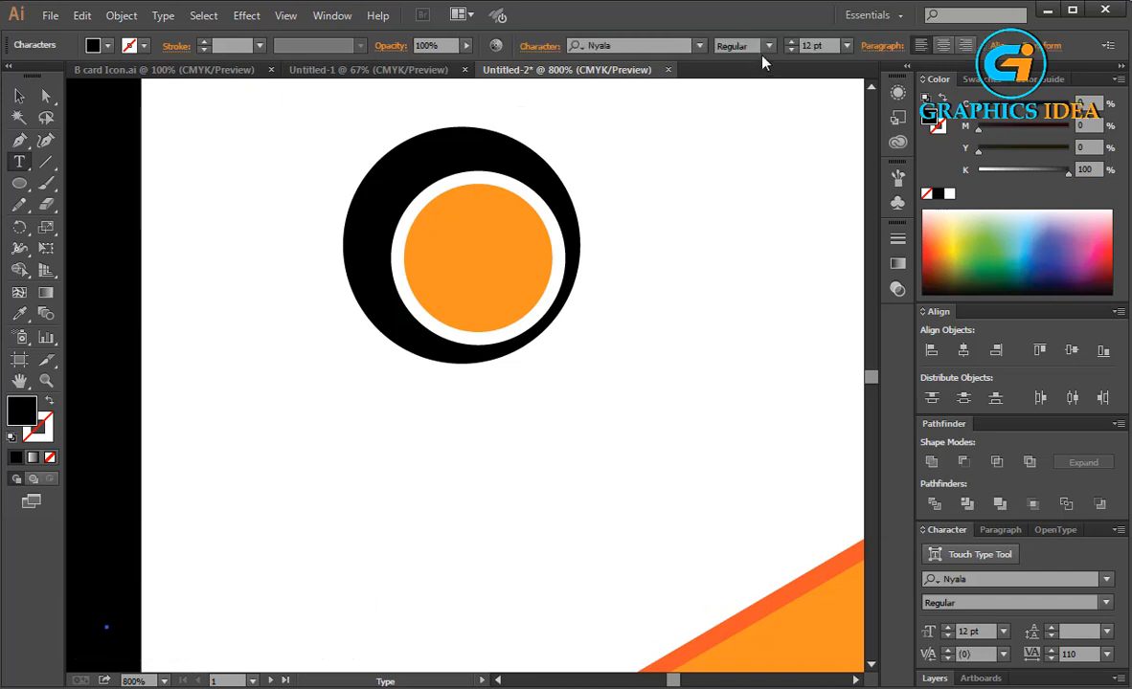
pyautogui.click(848, 45)
pyautogui.click(865, 168)
pyautogui.write('G')
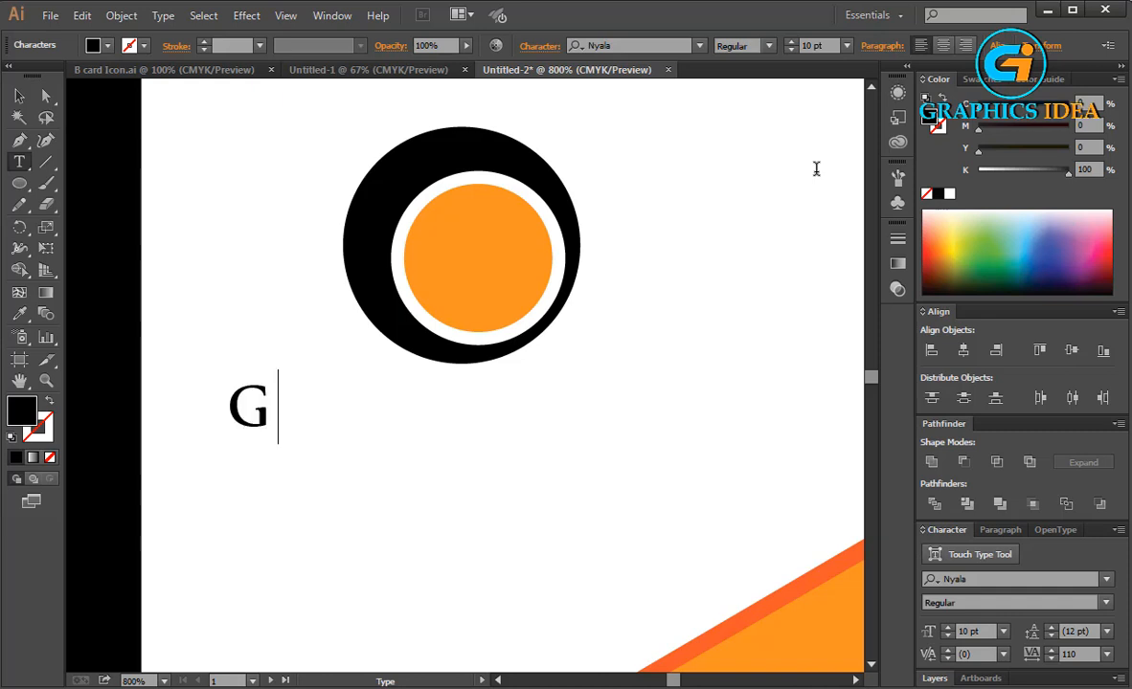
pyautogui.press('BackSpace')
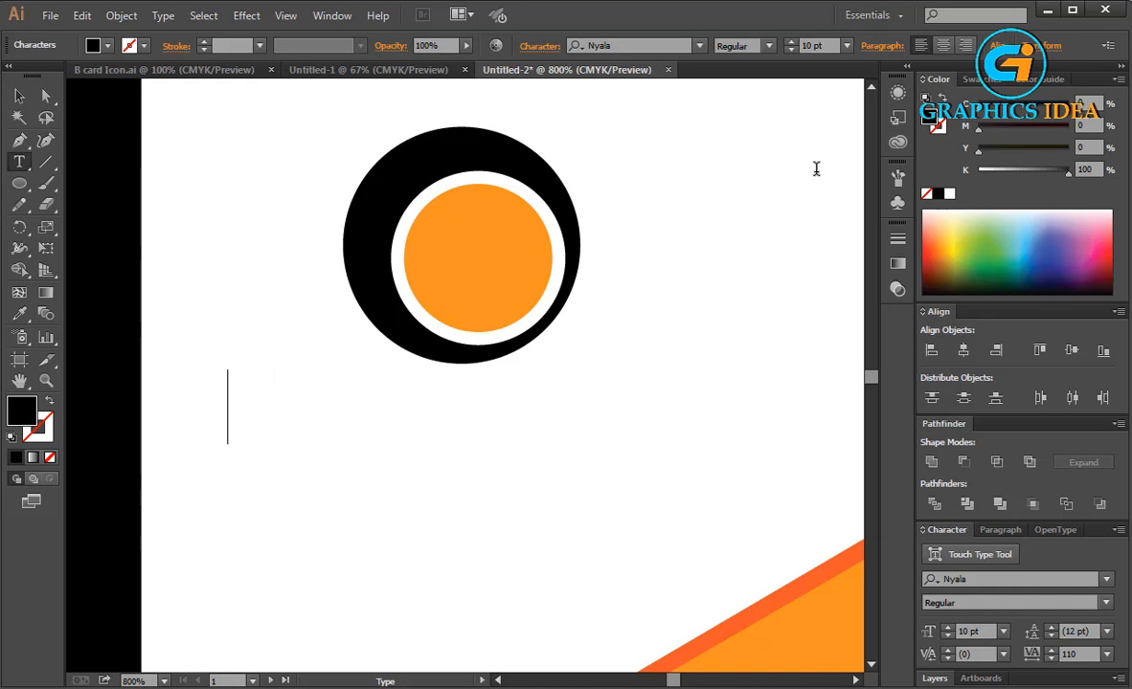
# Change the font family to Myriad Pro.
pyautogui.click(661, 46)
pyautogui.press('Up')
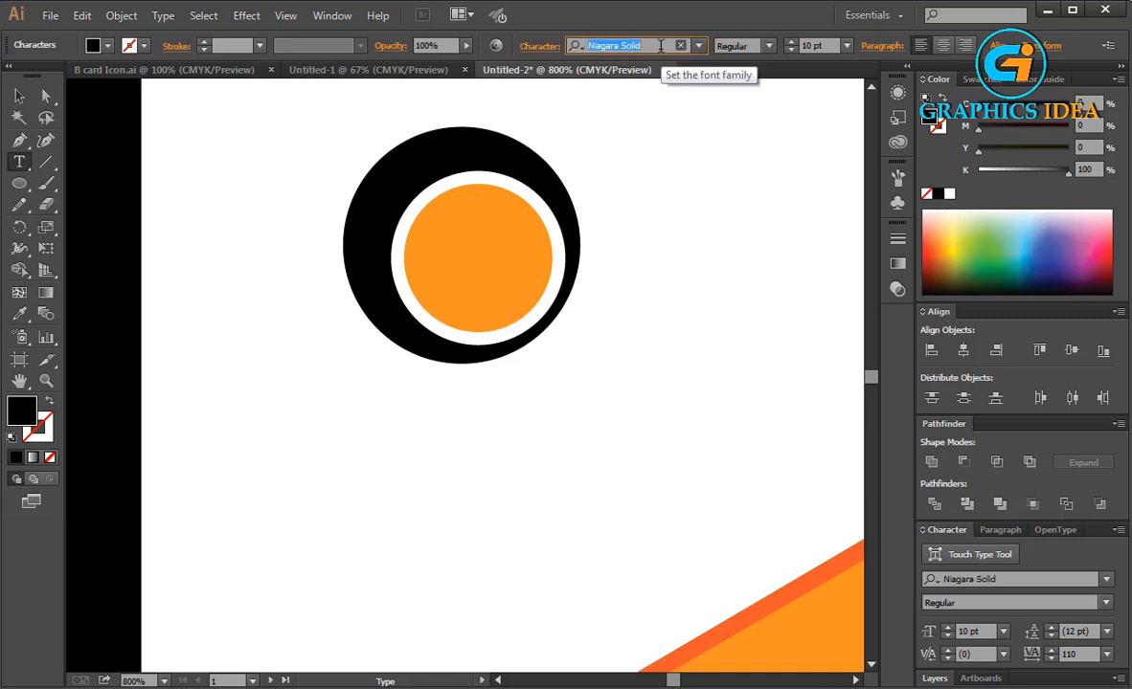
pyautogui.press('Up')
pyautogui.write('G')
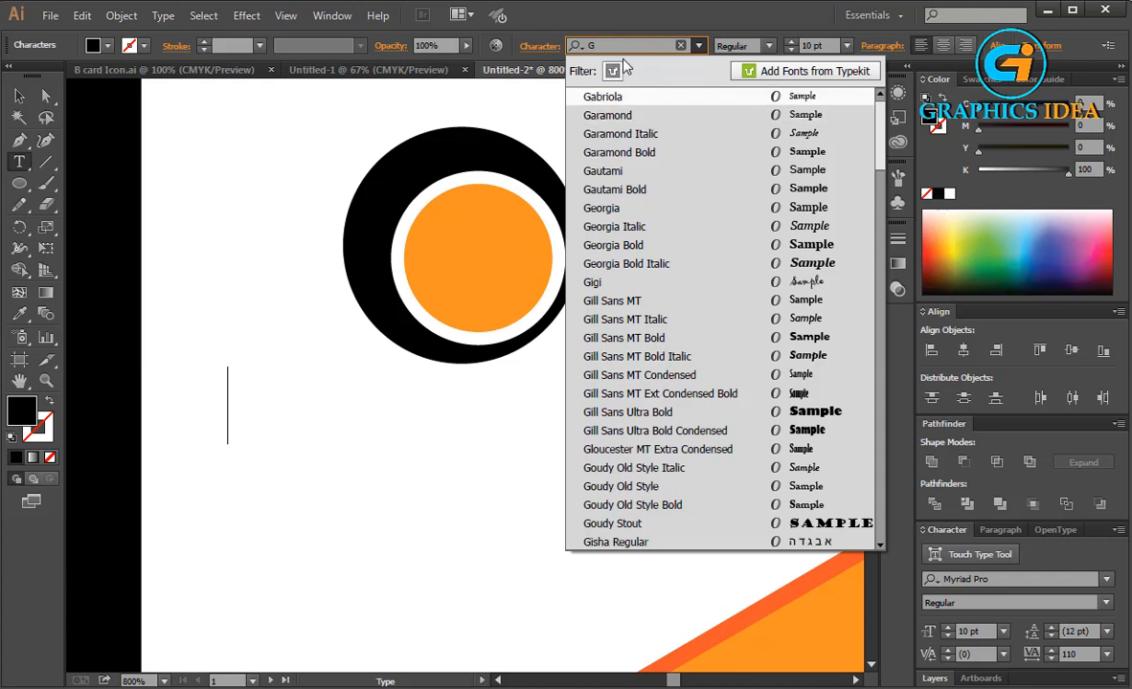
pyautogui.press('Escape')
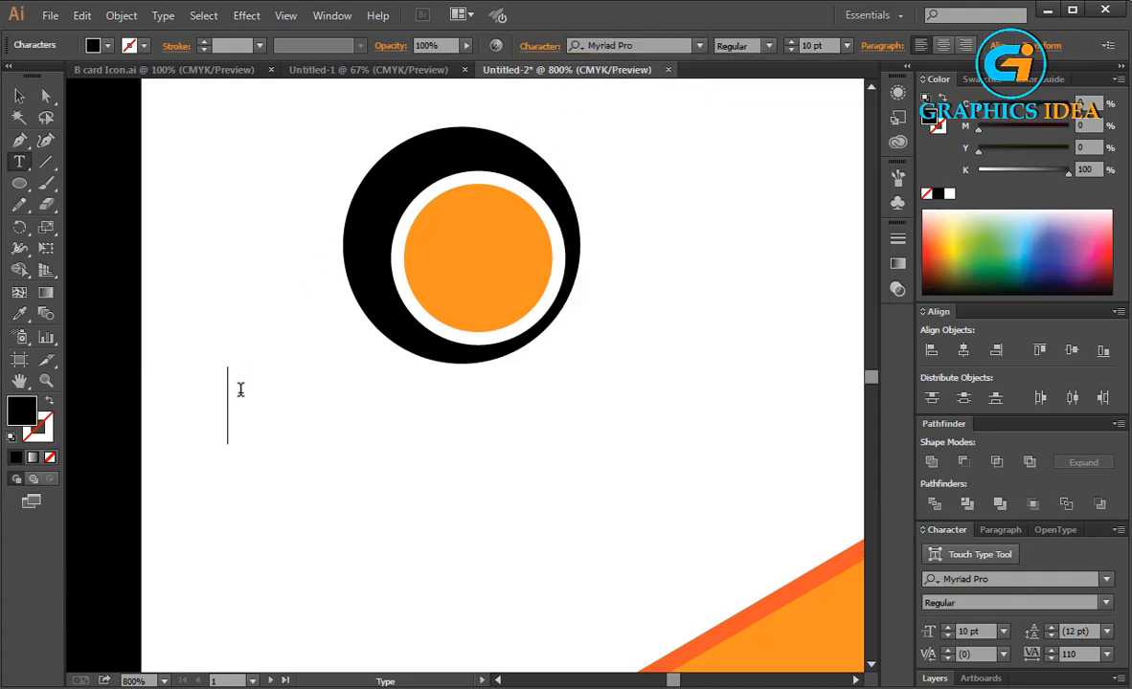
# Type GENE below the logo and set the text's tracking to 0.
pyautogui.write('GENE')
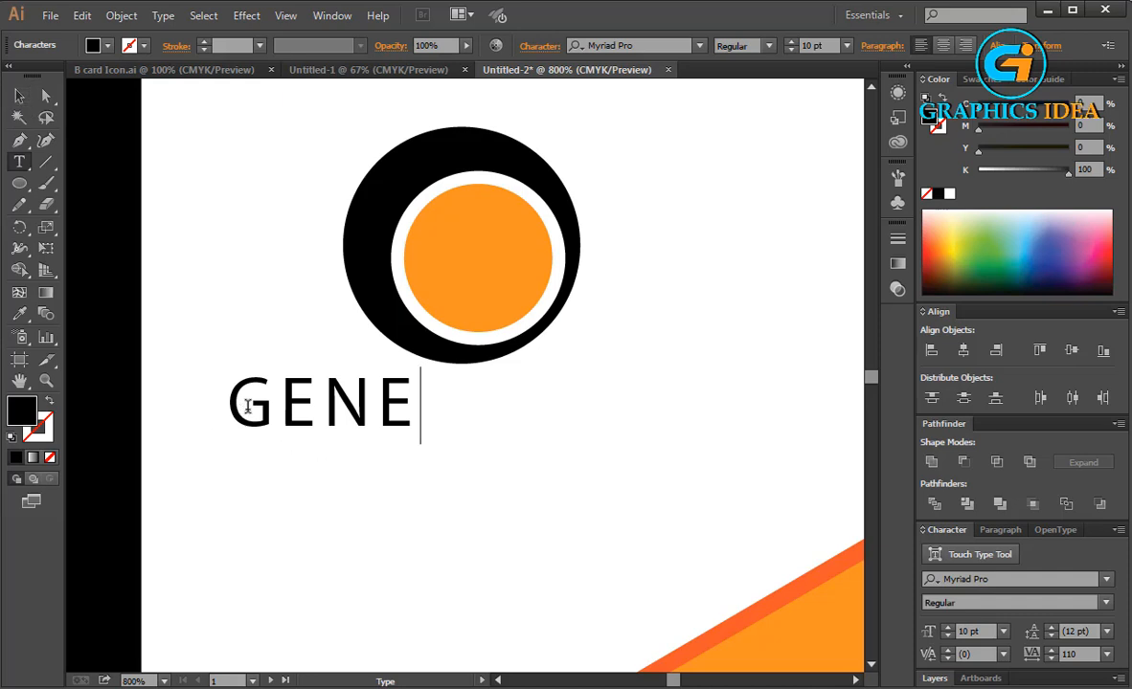
pyautogui.moveTo(247, 406); pyautogui.dragTo(521, 407)
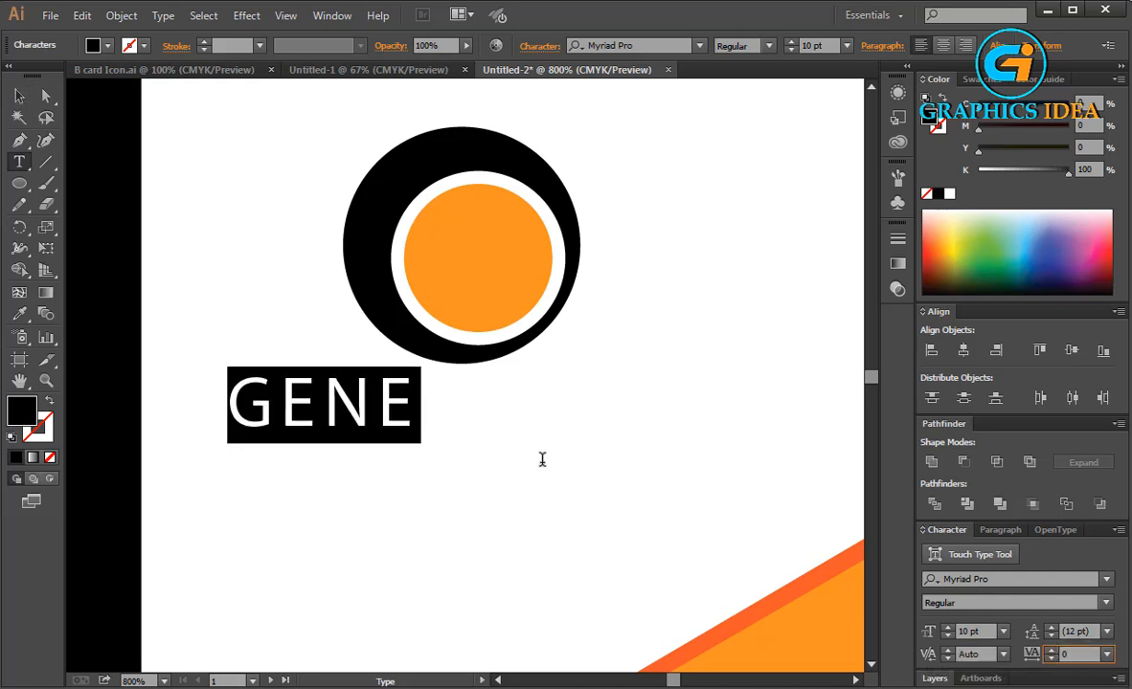
pyautogui.click(407, 403)
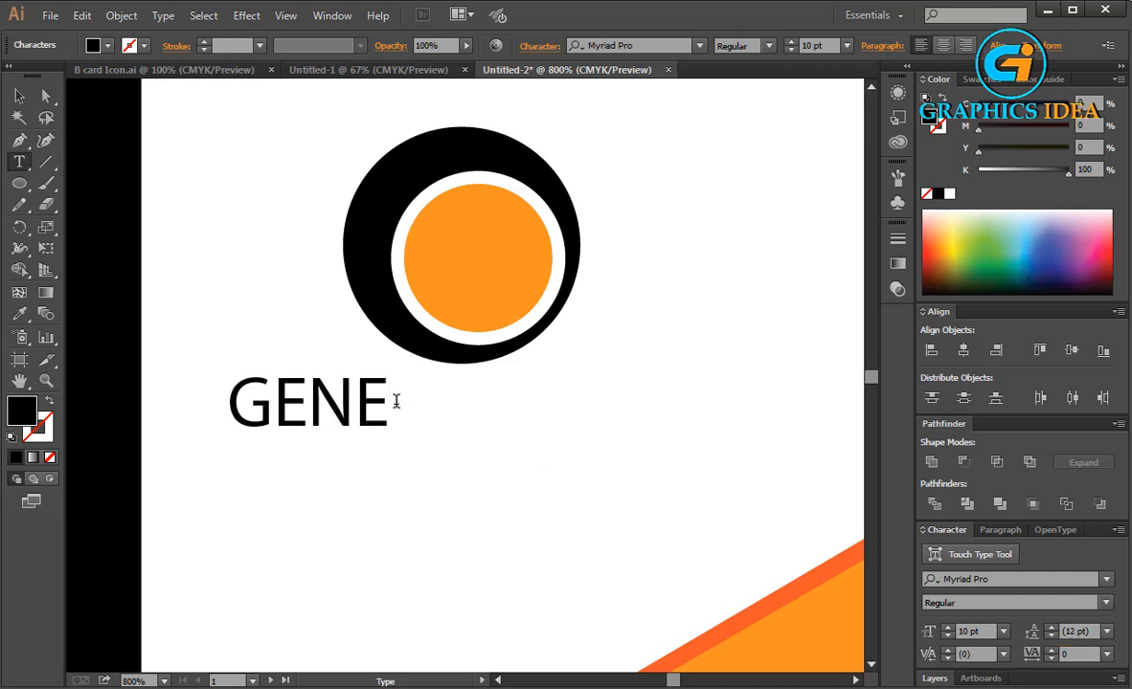
# Continue the text so it reads GENERATIVE and leave text editing.
pyautogui.write('NATI')
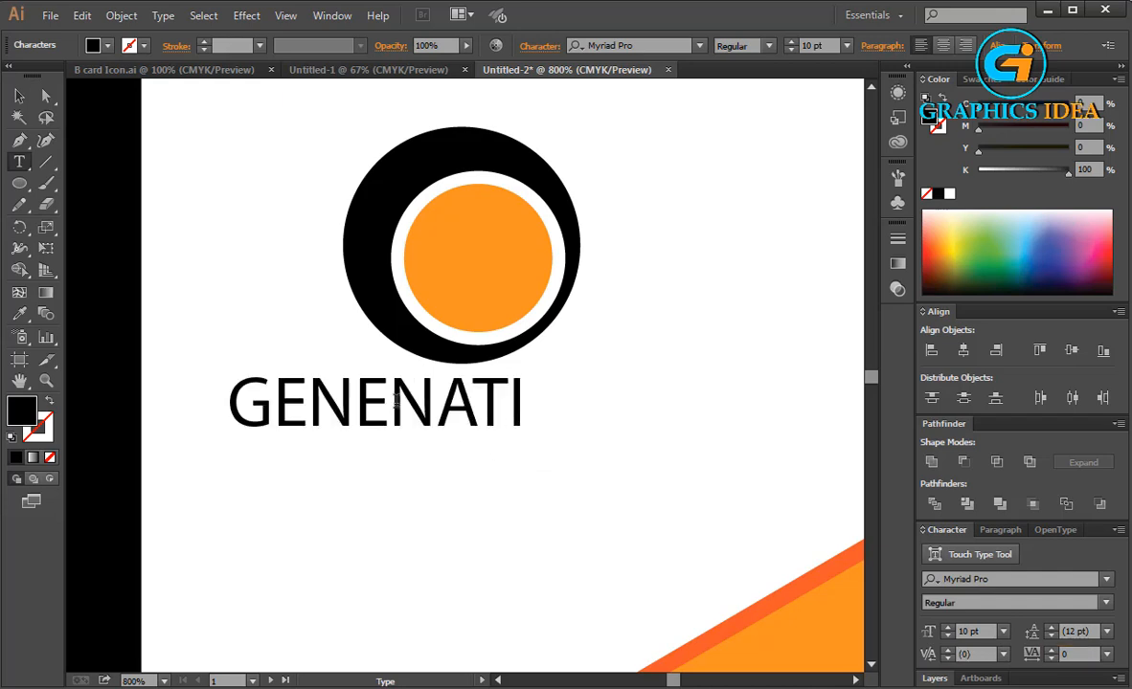
pyautogui.press('BackSpace')
pyautogui.press('BackSpace')
pyautogui.press('BackSpace')
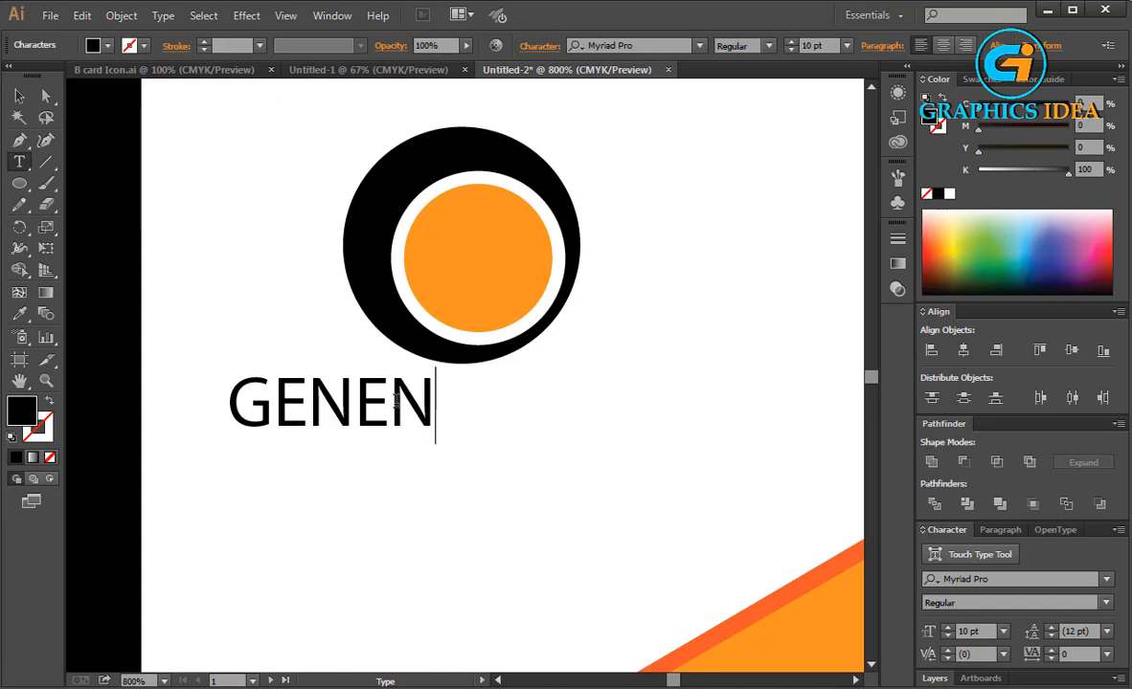
pyautogui.press('BackSpace')
pyautogui.write('RATIVE')
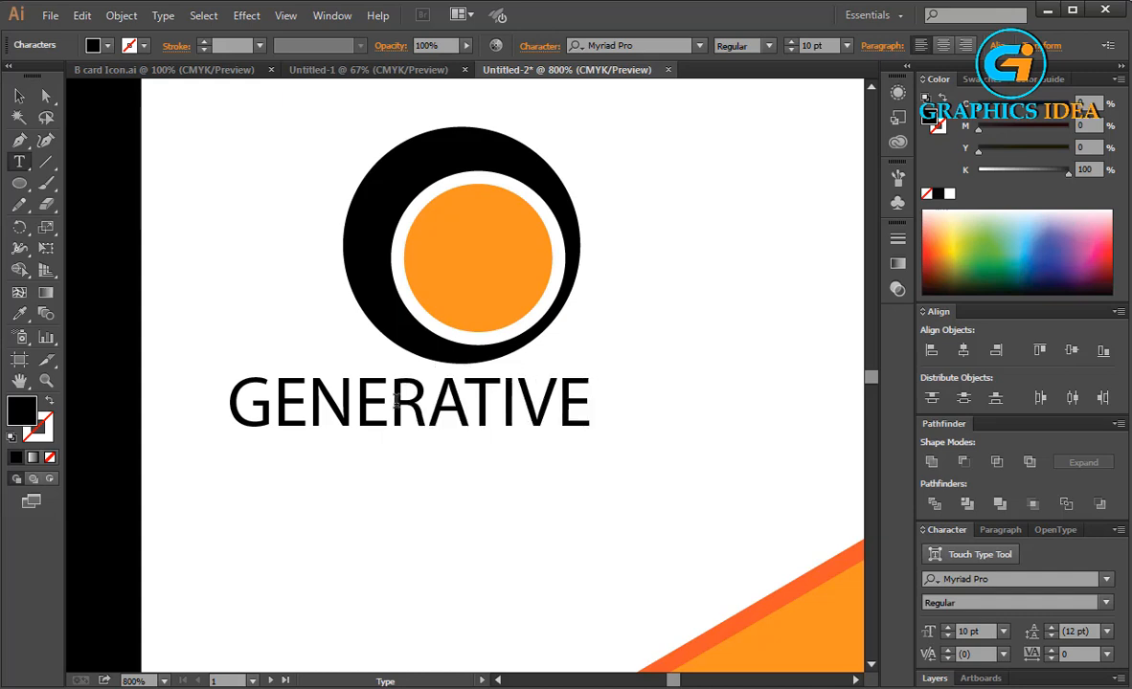
pyautogui.click(19, 96)
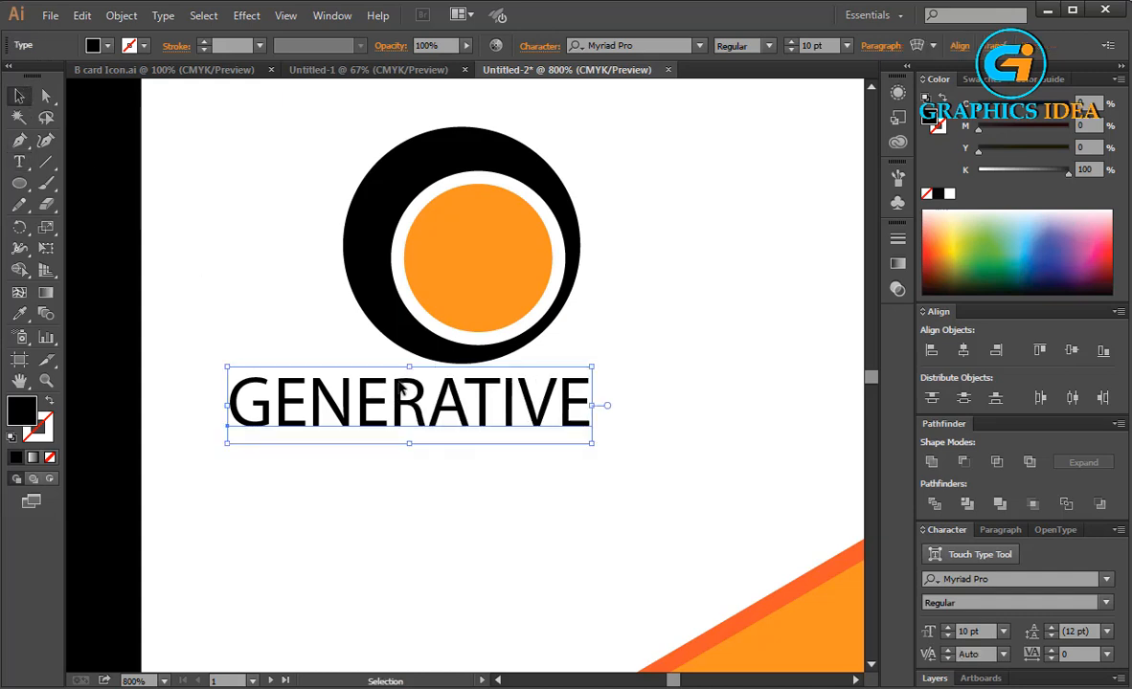
# Enlarge the GENERATIVE text to about 15.56 pt by scaling its bounding box.
pyautogui.moveTo(592, 444); pyautogui.dragTo(730, 502)
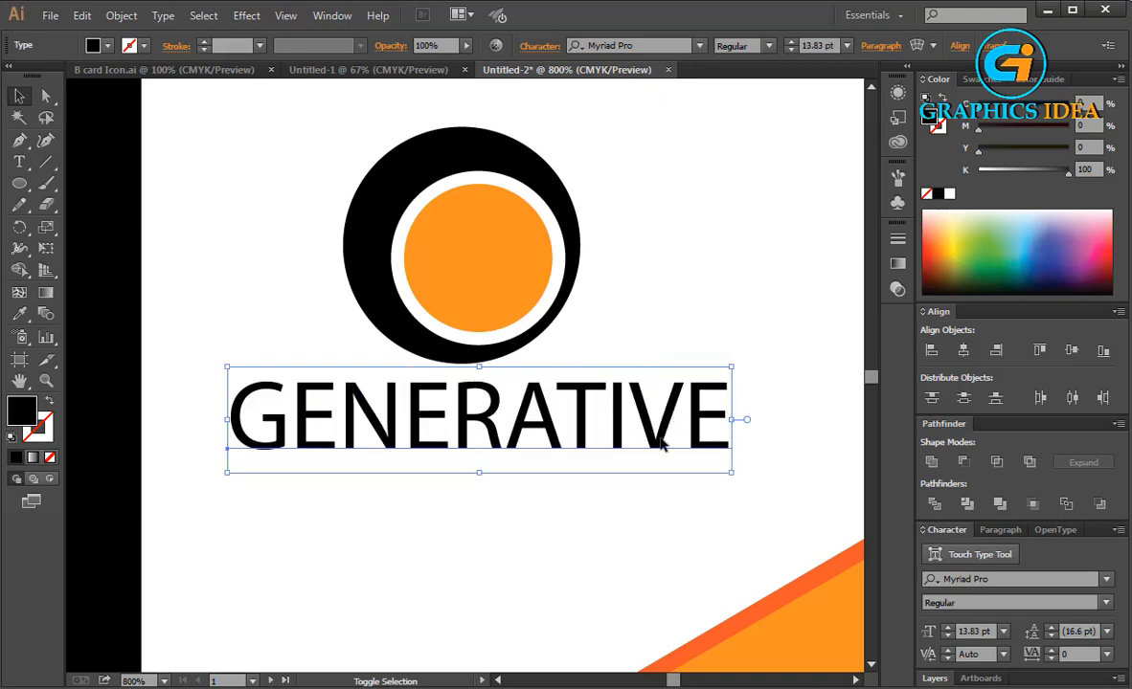
pyautogui.moveTo(661, 437); pyautogui.dragTo(641, 435)
pyautogui.moveTo(710, 471); pyautogui.dragTo(772, 484)
pyautogui.moveTo(691, 447); pyautogui.dragTo(654, 447)
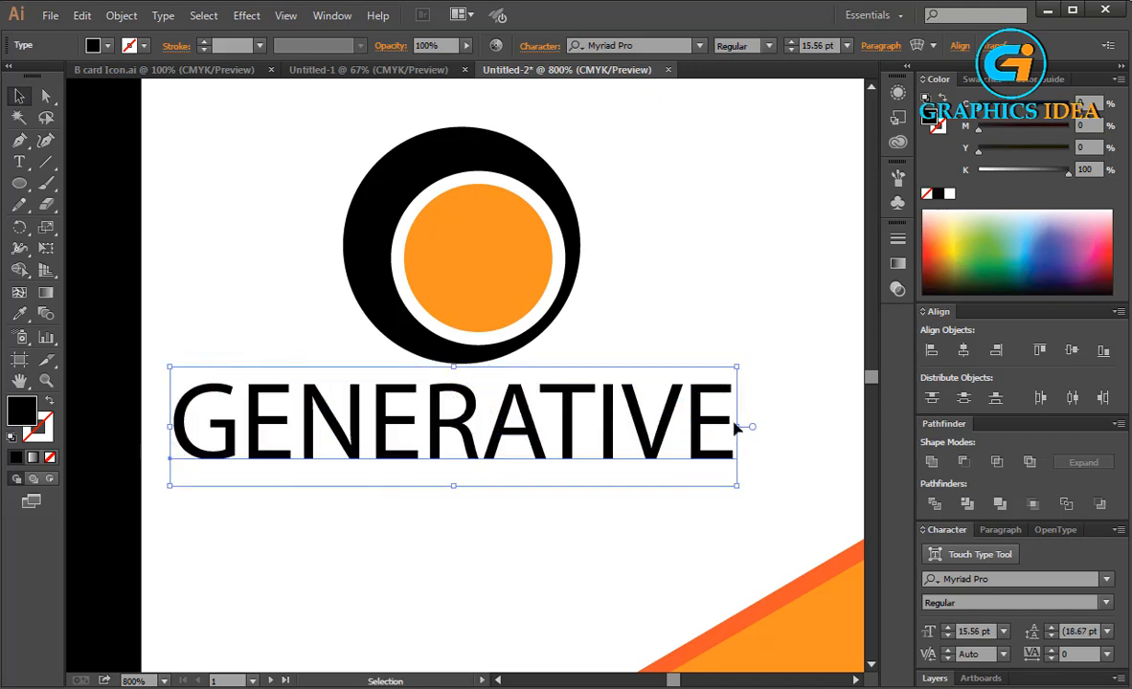
pyautogui.moveTo(735, 431); pyautogui.dragTo(781, 427)
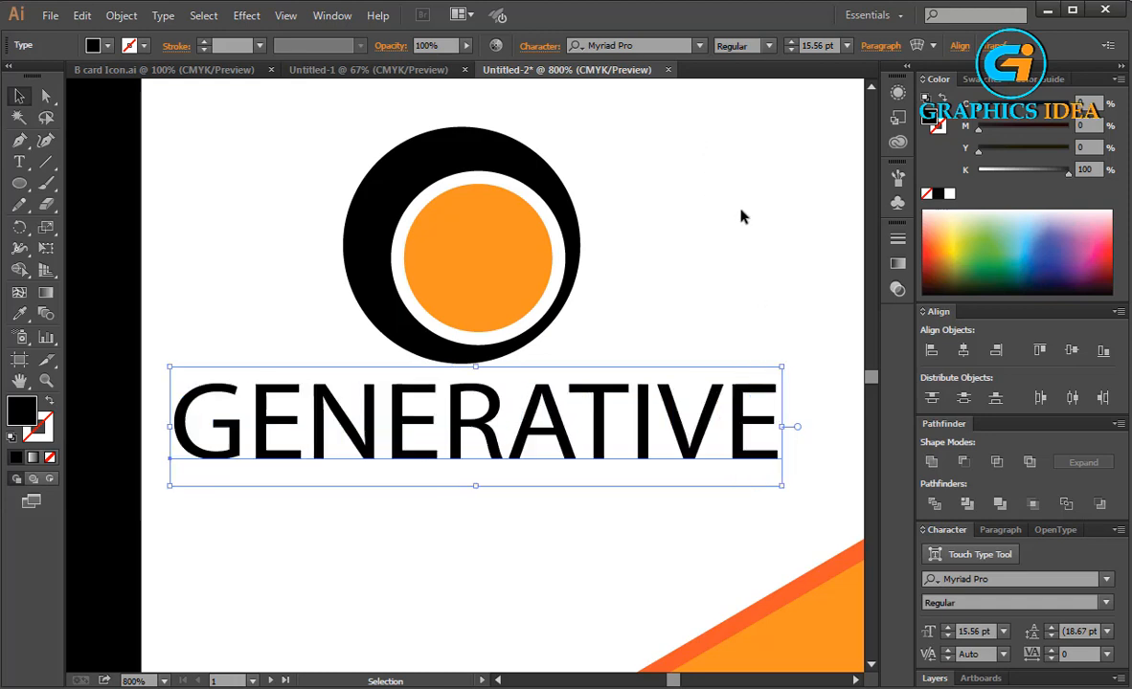
# Change the GENERATIVE text's font family to Nyala.
pyautogui.click(648, 45)
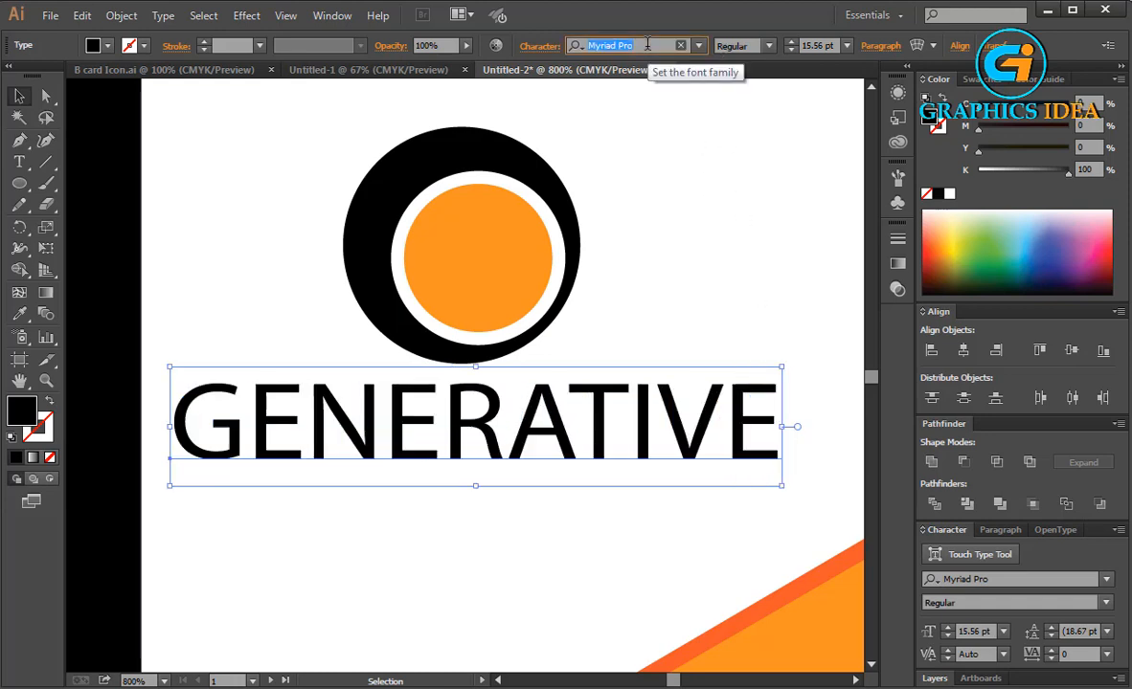
pyautogui.press('Down')
pyautogui.press('Down')
pyautogui.press('Down')
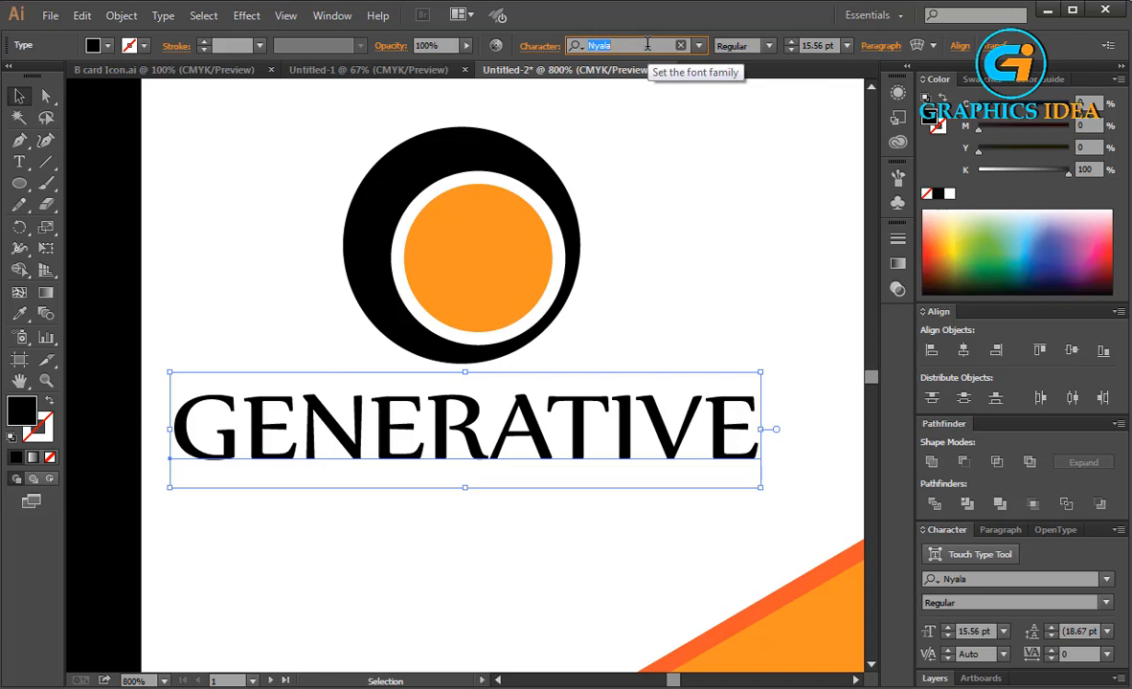
pyautogui.click(658, 269)
# Move the GENERATIVE text up slightly and scale it to about 16.5 pt.
pyautogui.moveTo(572, 437); pyautogui.dragTo(572, 428)
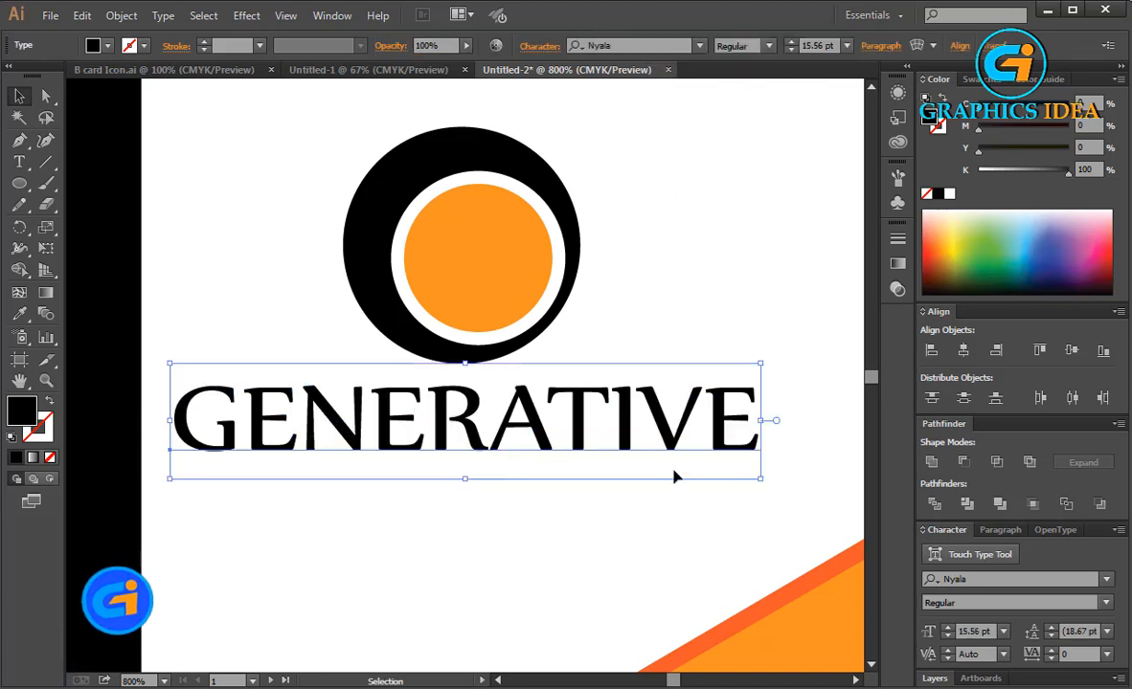
pyautogui.moveTo(760, 478); pyautogui.dragTo(795, 484)
pyautogui.moveTo(747, 432); pyautogui.dragTo(725, 436)
pyautogui.click(719, 305)
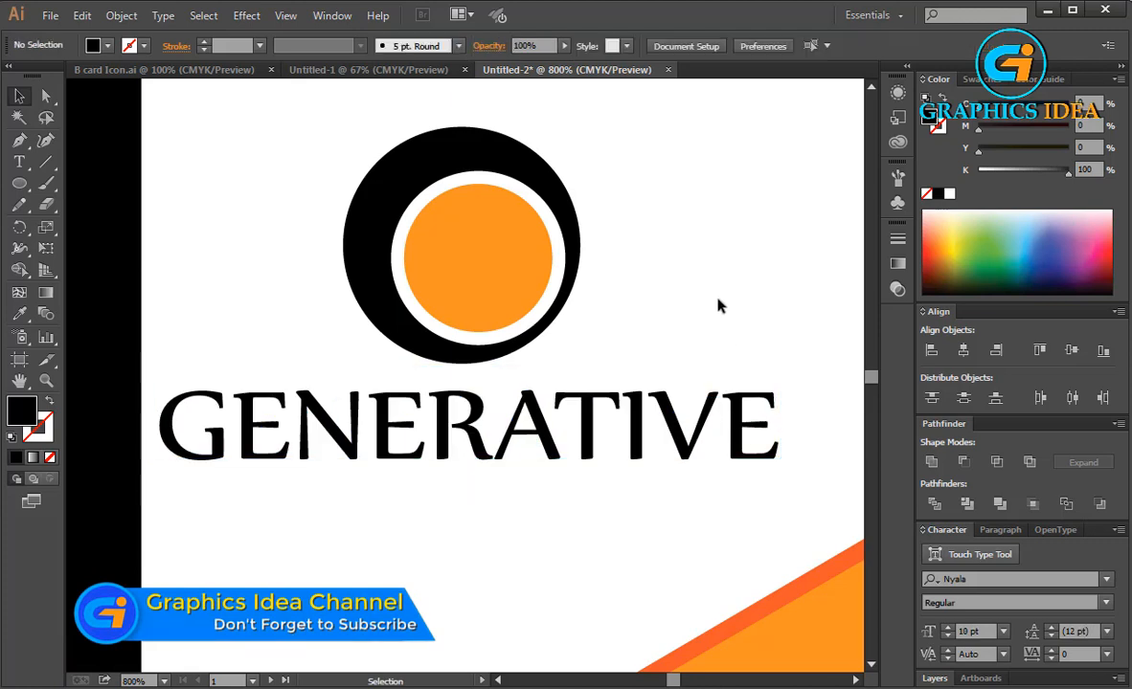
pyautogui.moveTo(669, 400); pyautogui.dragTo(661, 400)
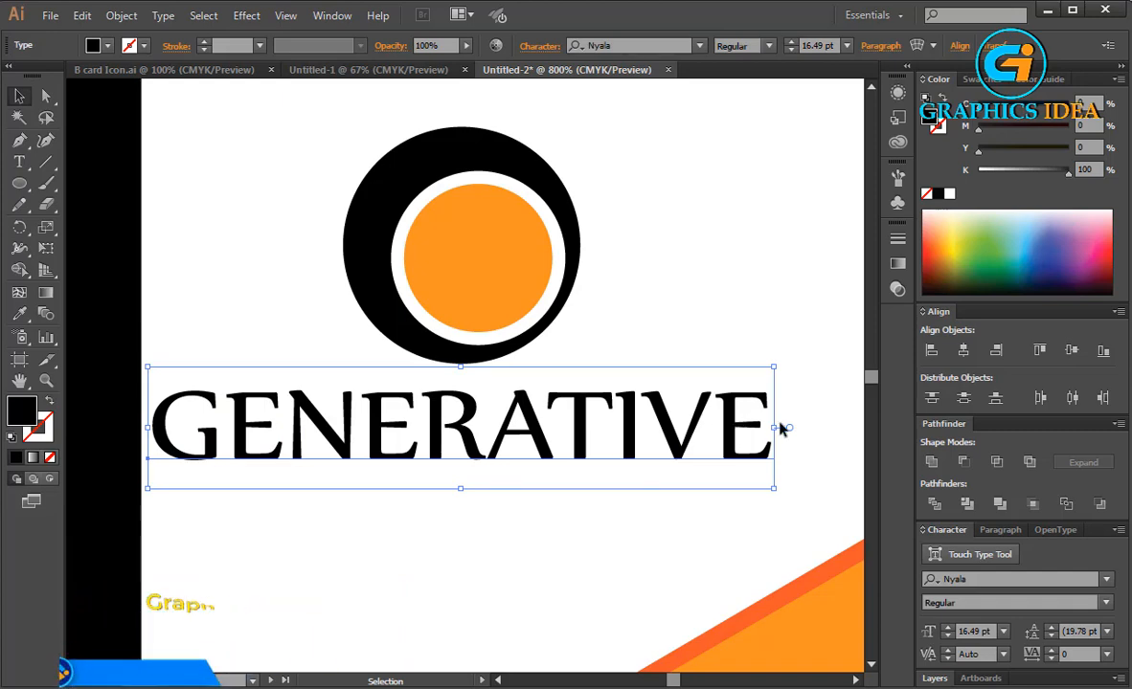
# Move the logo and text together to the right and adjust the GENERATIVE text's width under the circles.
pyautogui.moveTo(247, 169); pyautogui.dragTo(720, 456)
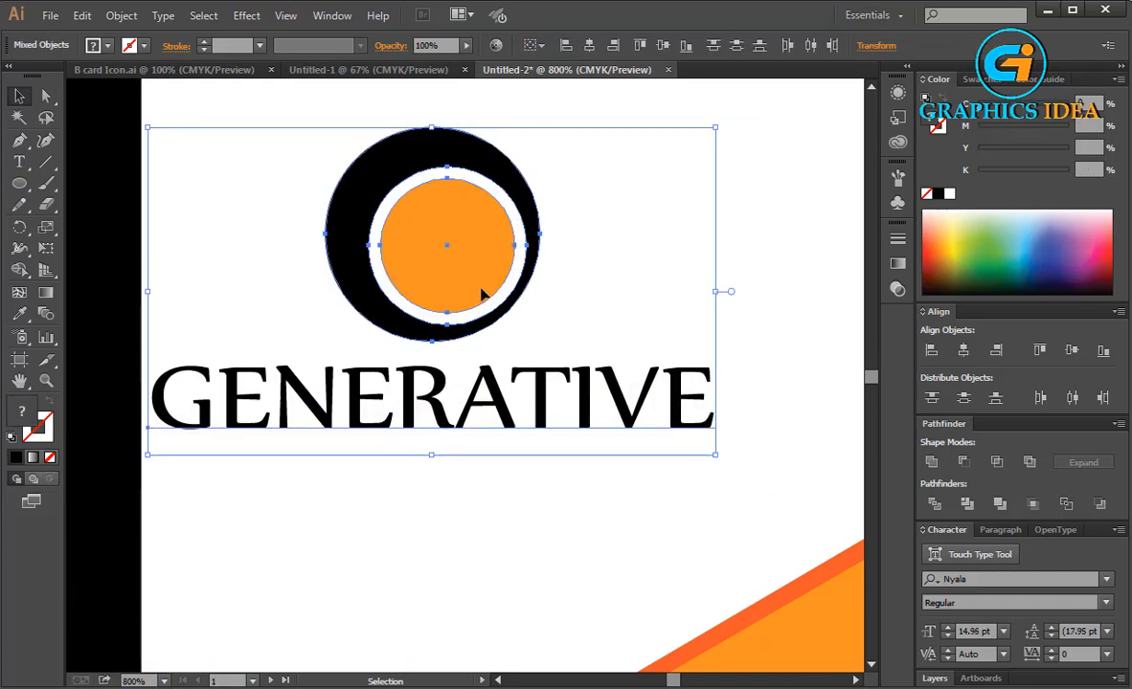
pyautogui.moveTo(479, 296); pyautogui.dragTo(515, 290)
pyautogui.click(518, 399)
pyautogui.click(708, 435)
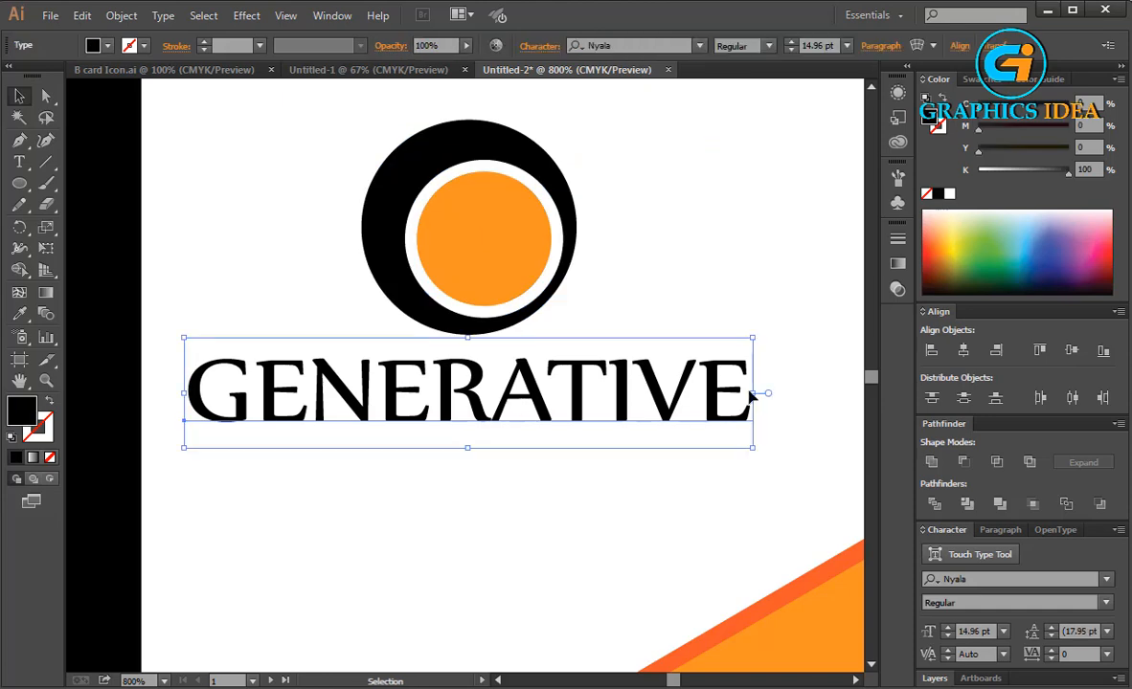
pyautogui.moveTo(753, 393); pyautogui.dragTo(709, 396)
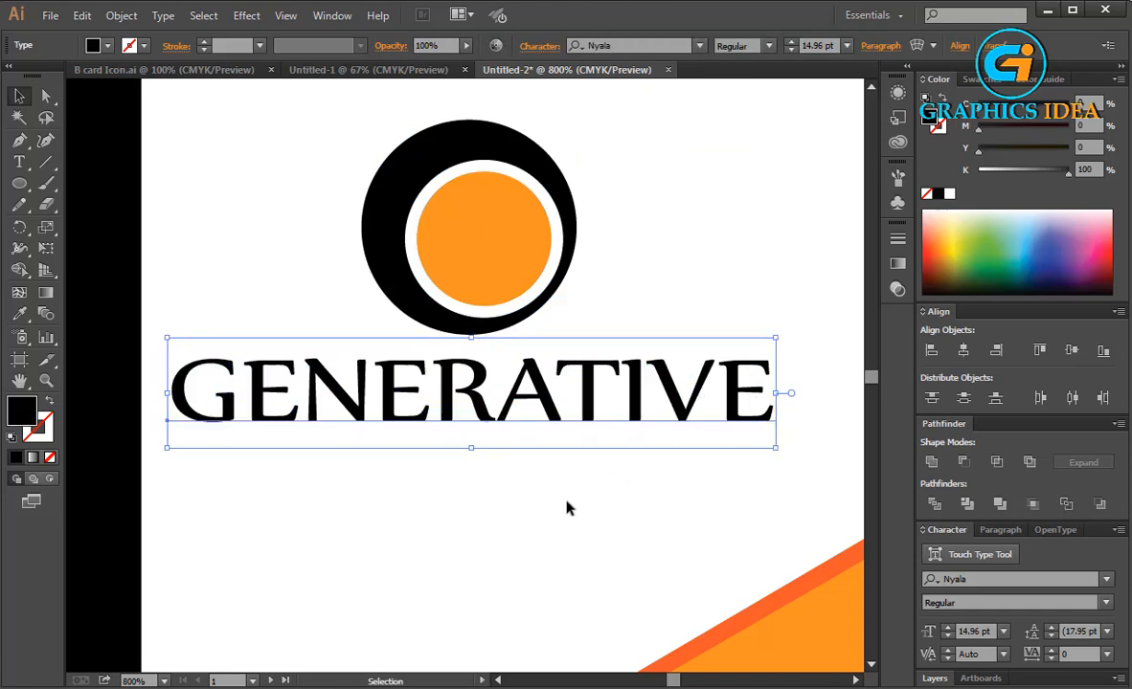
pyautogui.click(566, 507)
# Duplicate the GENERATIVE text directly below itself and retype the copy as CORPORATE BUSINESS.
pyautogui.moveTo(543, 400); pyautogui.dragTo(542, 484)
pyautogui.click(19, 161)
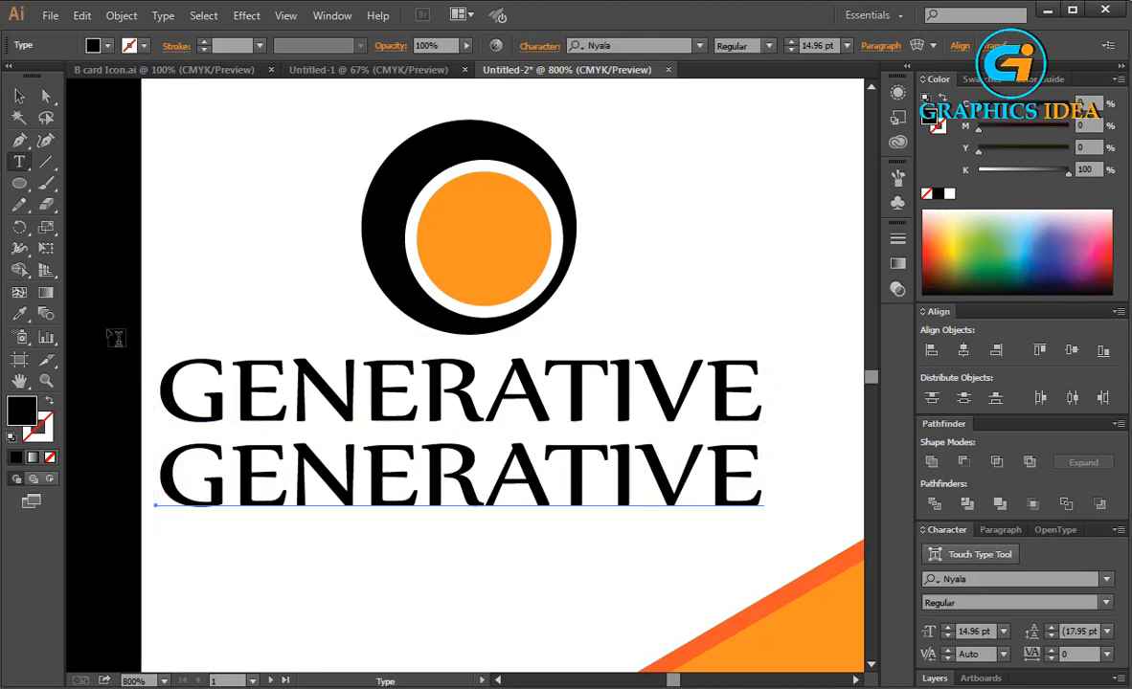
pyautogui.moveTo(158, 460); pyautogui.dragTo(746, 466)
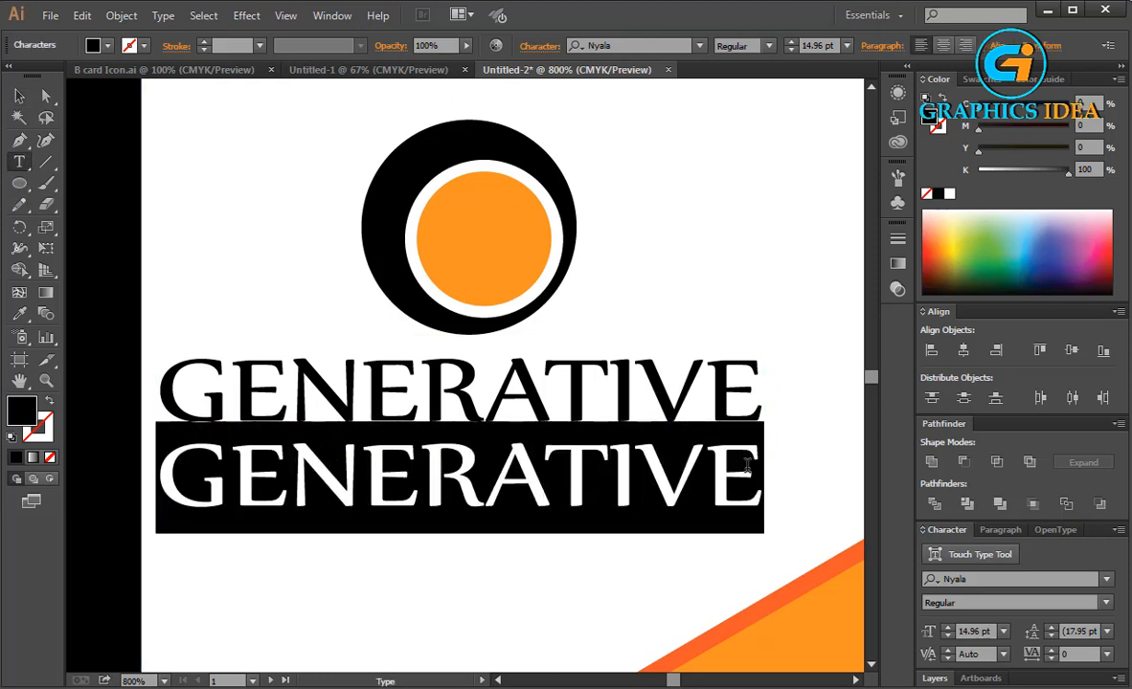
pyautogui.press('BackSpace')
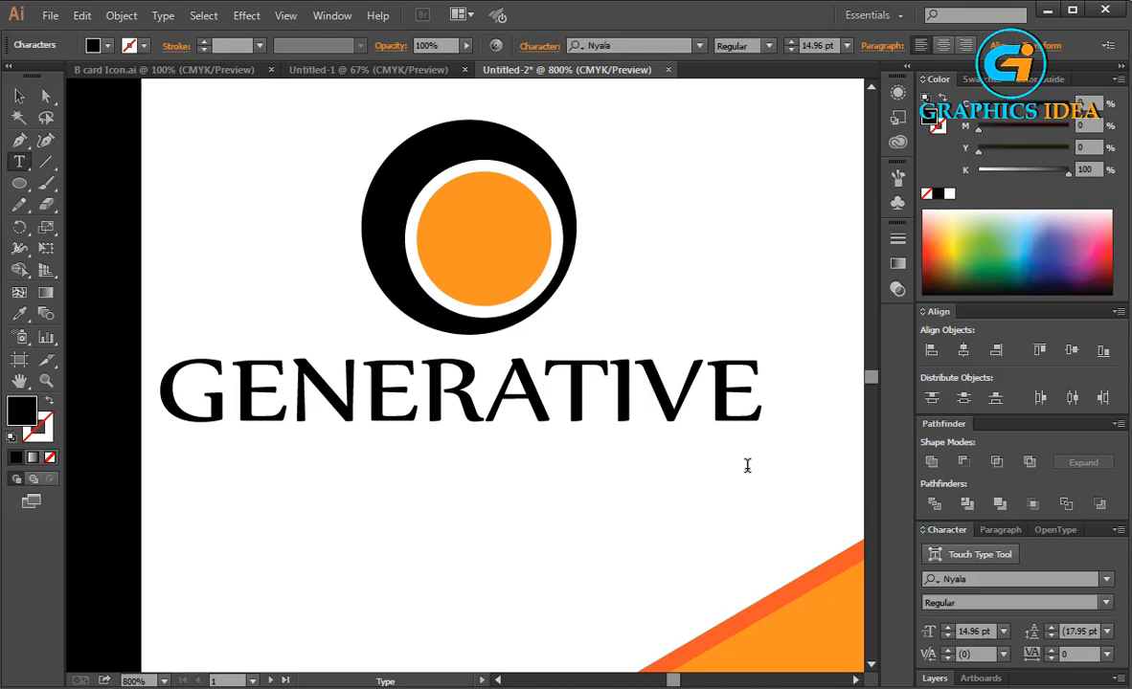
pyautogui.write('COR')
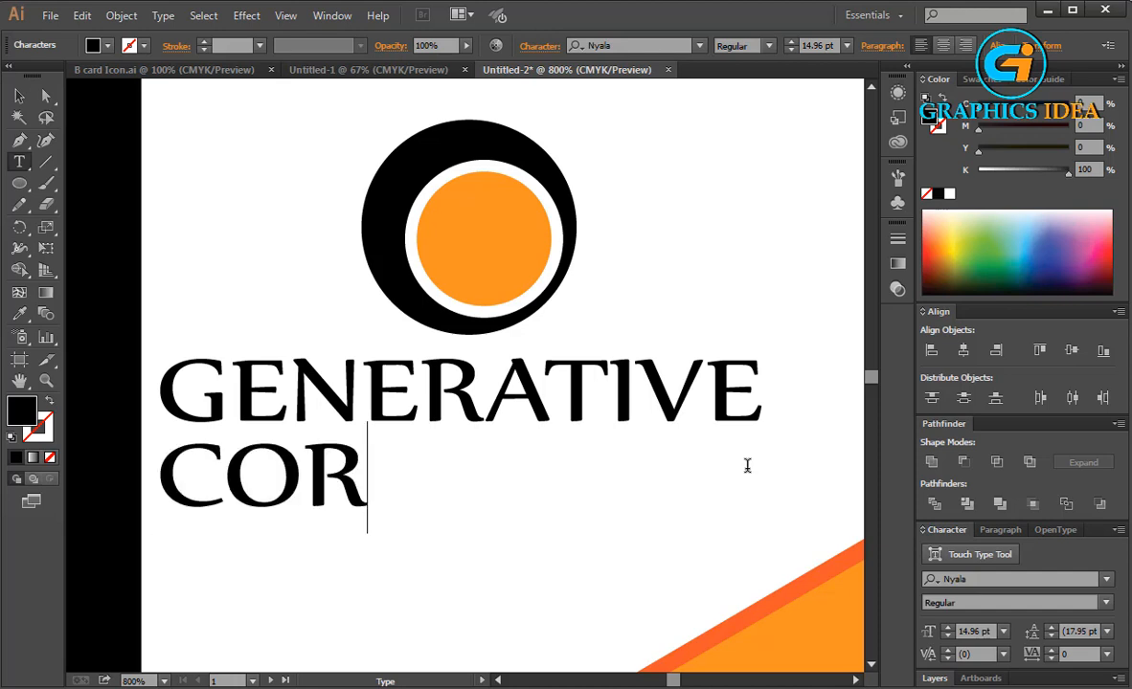
pyautogui.write('PORATE')
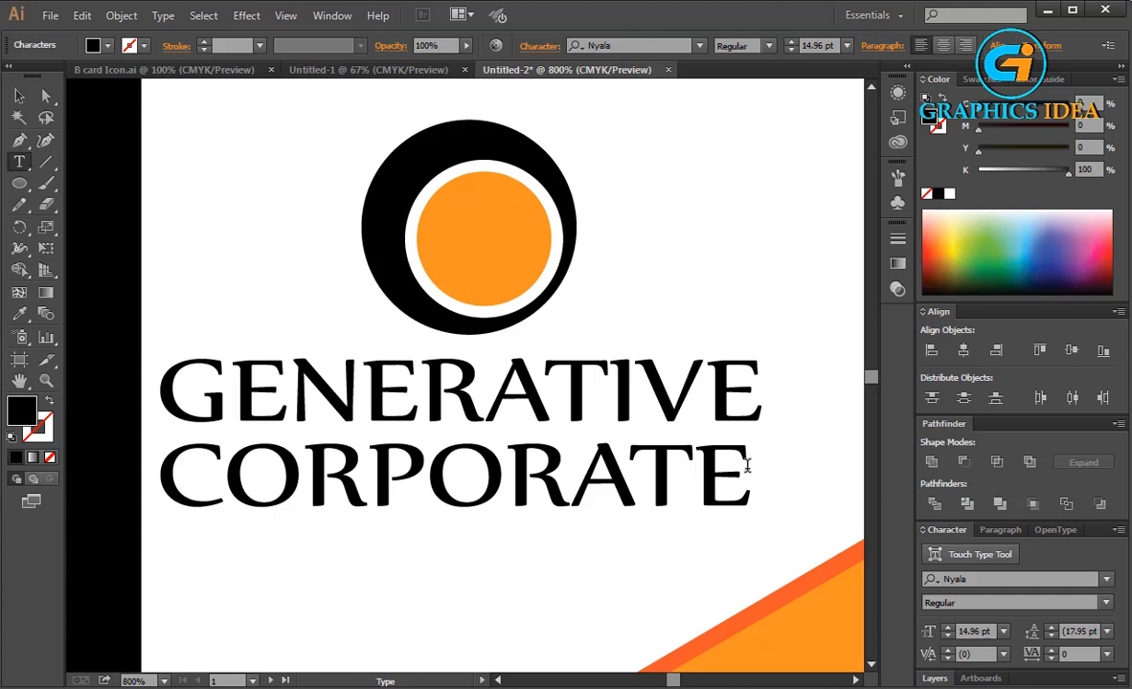
pyautogui.write(' BUS')
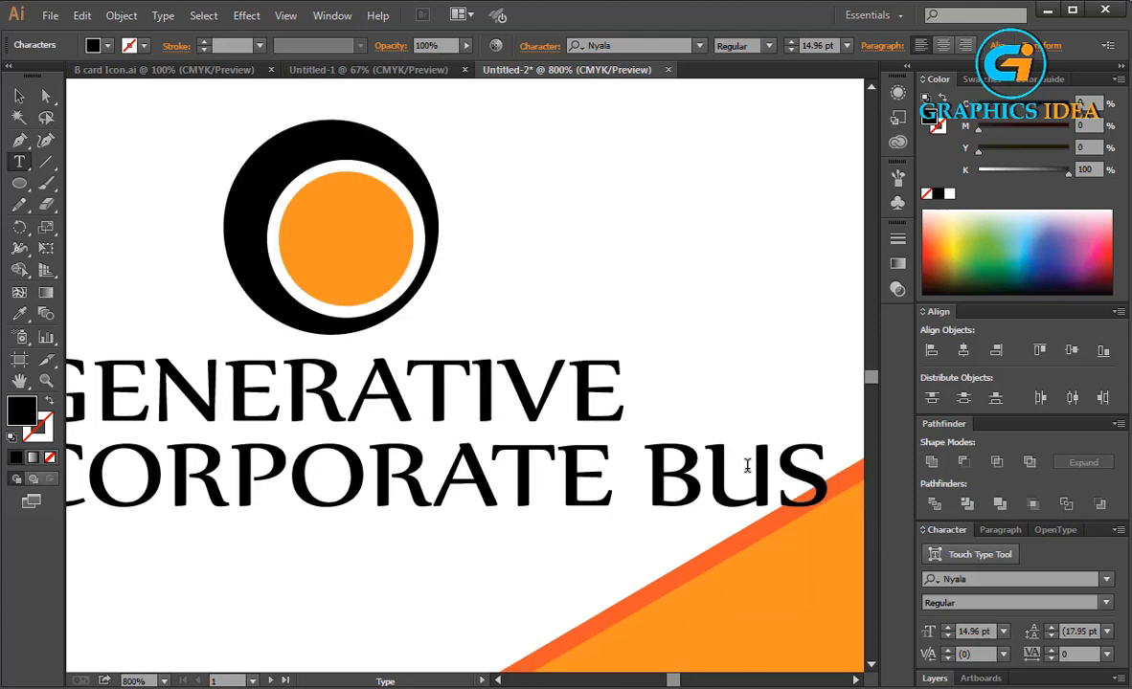
pyautogui.write('INESS')
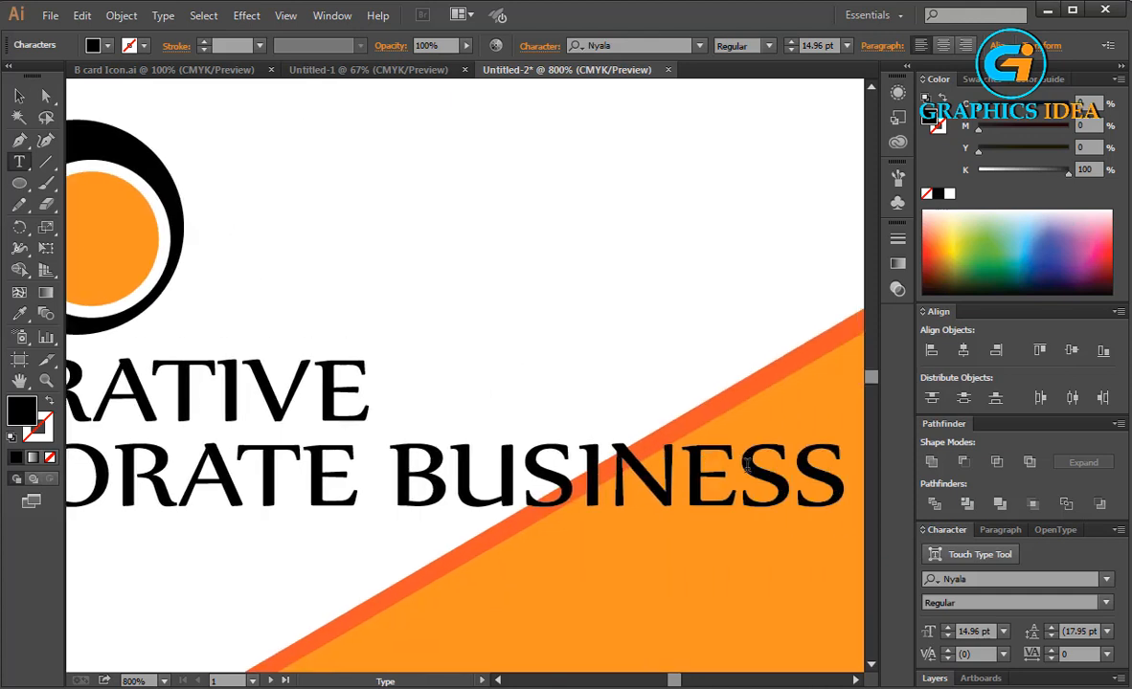
# Scale the CORPORATE BUSINESS line down to about 6.26 pt beneath GENERATIVE.
pyautogui.click(16, 98)
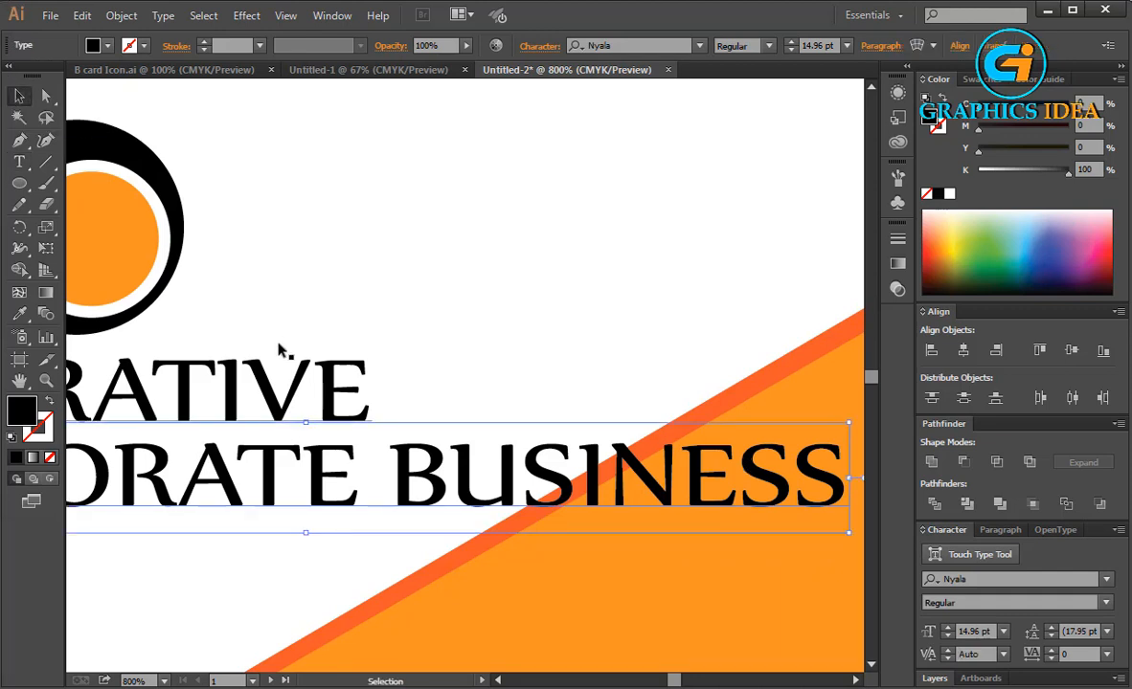
pyautogui.moveTo(286, 353); pyautogui.dragTo(555, 293)
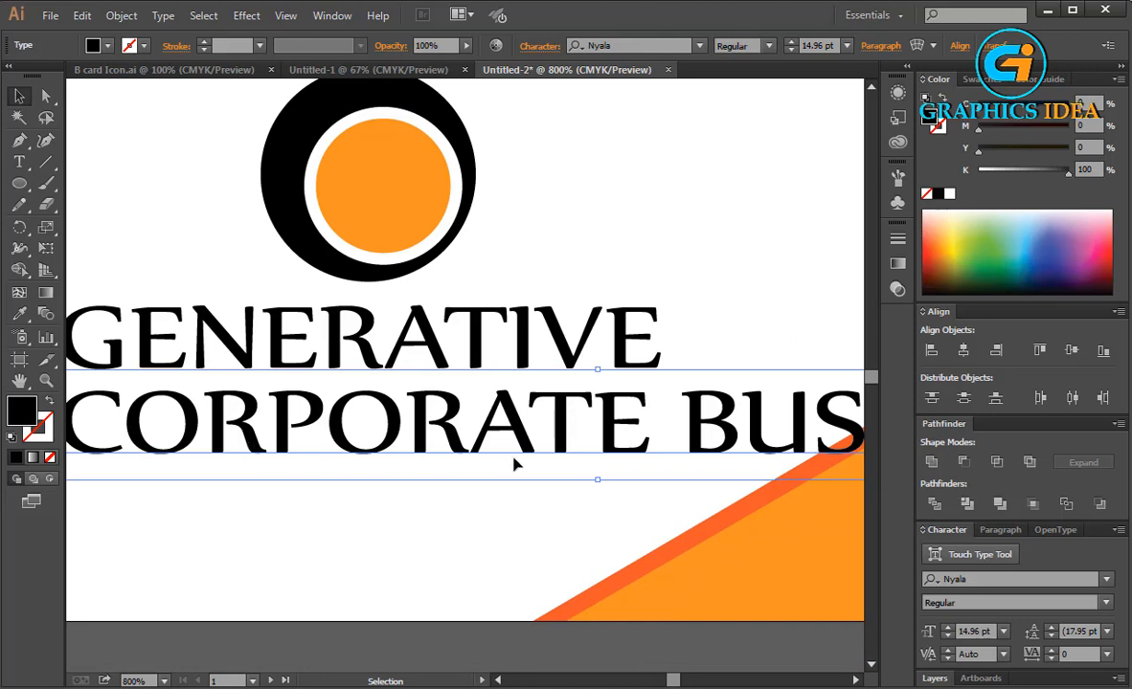
pyautogui.moveTo(448, 406); pyautogui.dragTo(599, 379)
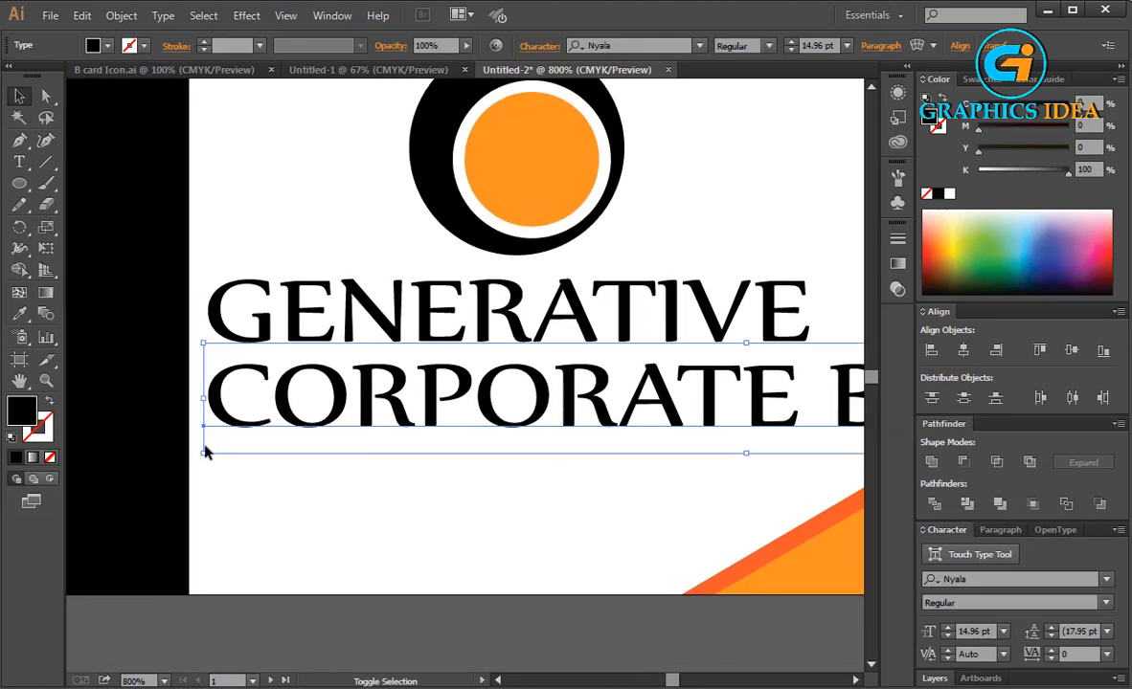
pyautogui.moveTo(204, 456); pyautogui.dragTo(218, 379)
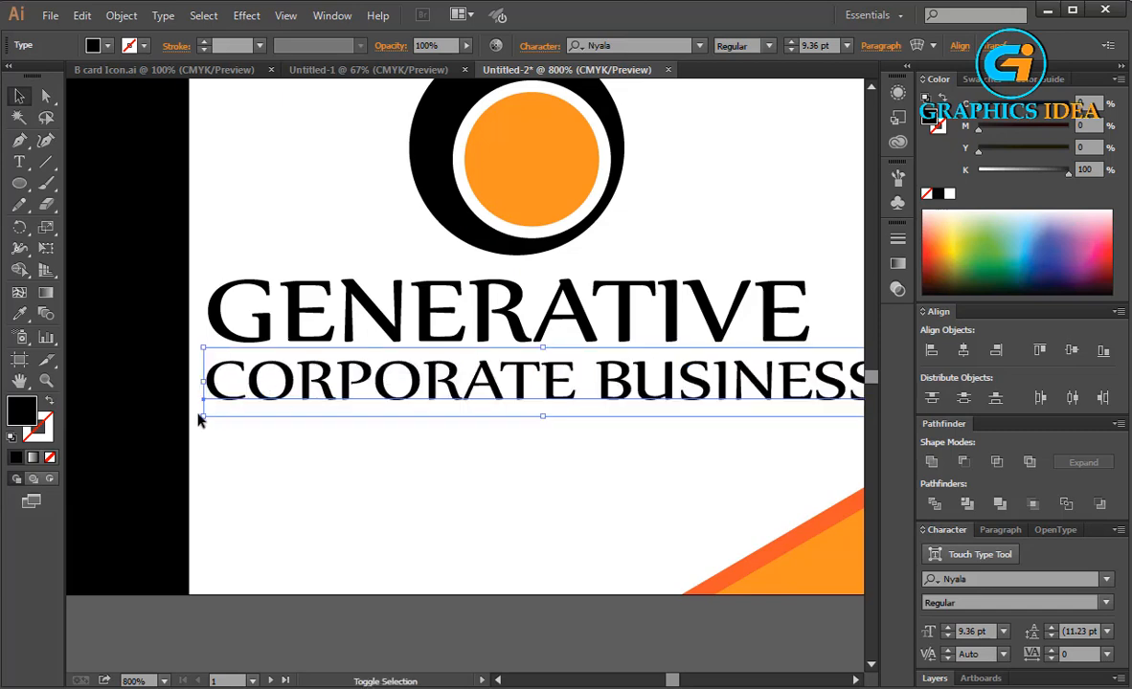
pyautogui.click(203, 418)
pyautogui.click(204, 404)
pyautogui.moveTo(204, 417); pyautogui.dragTo(429, 394)
pyautogui.moveTo(551, 392); pyautogui.dragTo(350, 379)
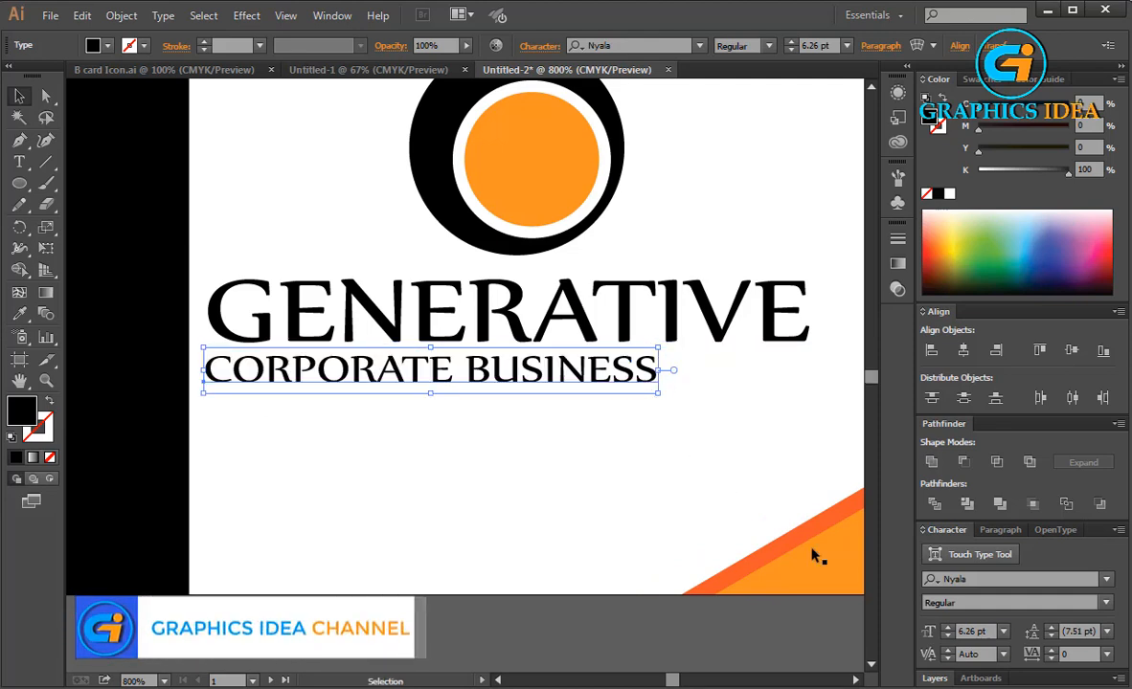
# Set the CORPORATE BUSINESS line's tracking to 174.
pyautogui.click(1073, 653)
pyautogui.press('Up')
pyautogui.press('Up')
pyautogui.press('Up')
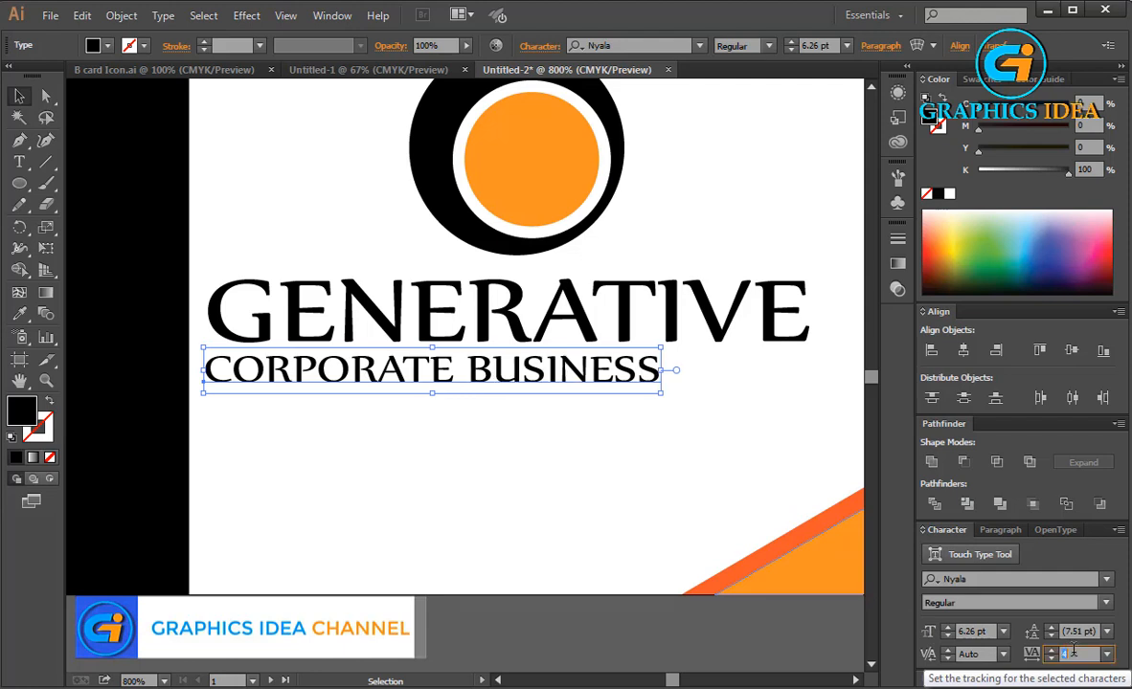
pyautogui.press('Up')
pyautogui.press('Up')
pyautogui.press('Up')
pyautogui.press('Up')
pyautogui.press('Up')
pyautogui.press('Up')
pyautogui.press('Up')
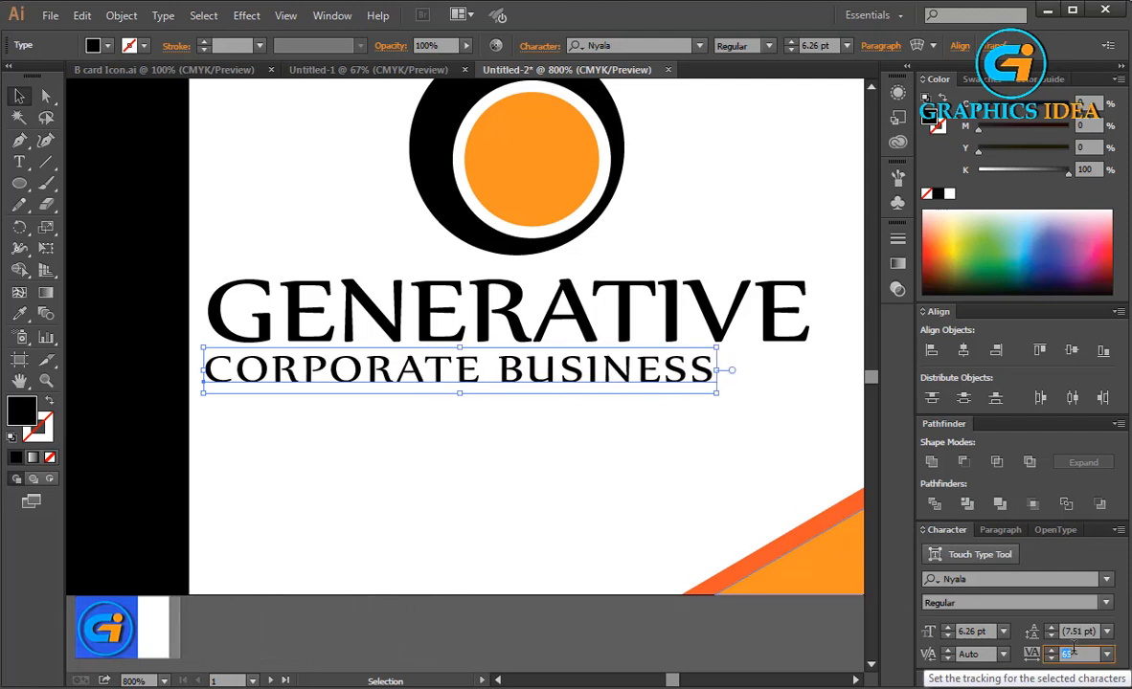
pyautogui.press('Up')
pyautogui.press('Up')
pyautogui.press('Up')
pyautogui.press('Up')
pyautogui.press('Up')
pyautogui.press('Up')
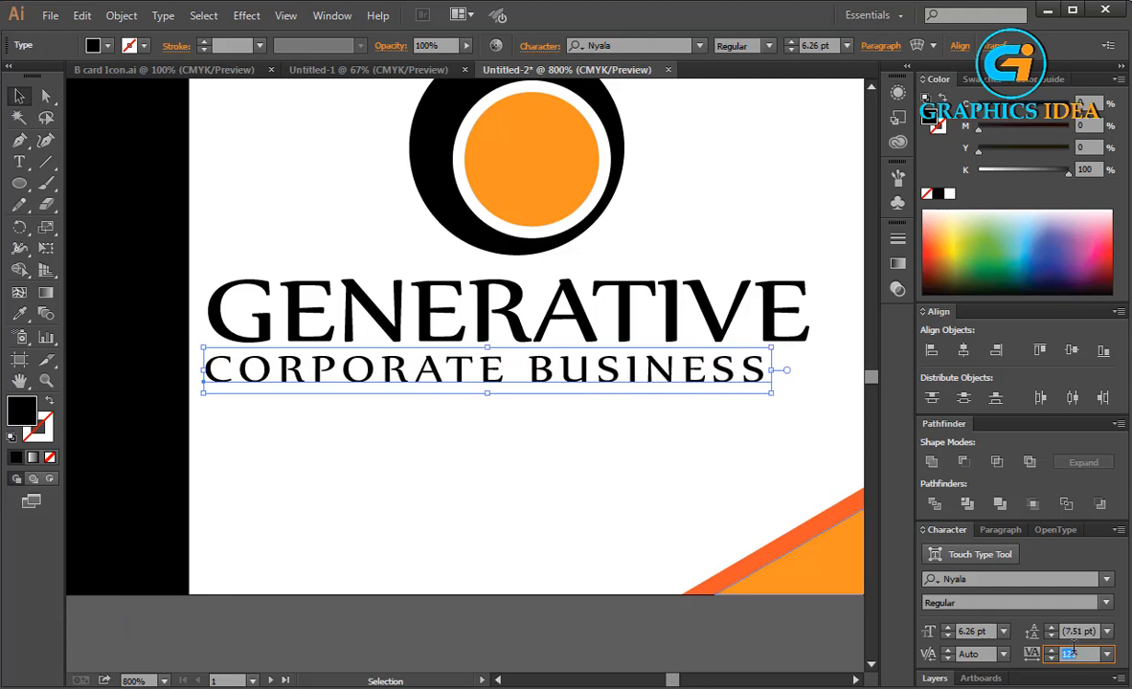
pyautogui.press('Up')
pyautogui.press('Up')
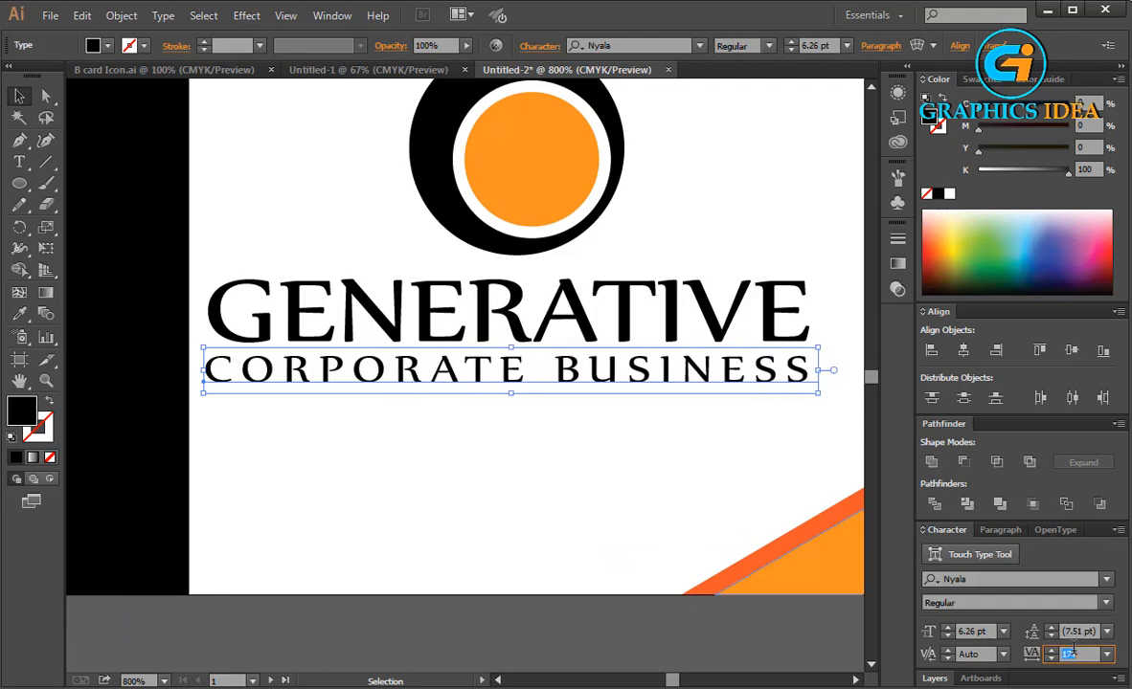
pyautogui.click(550, 485)
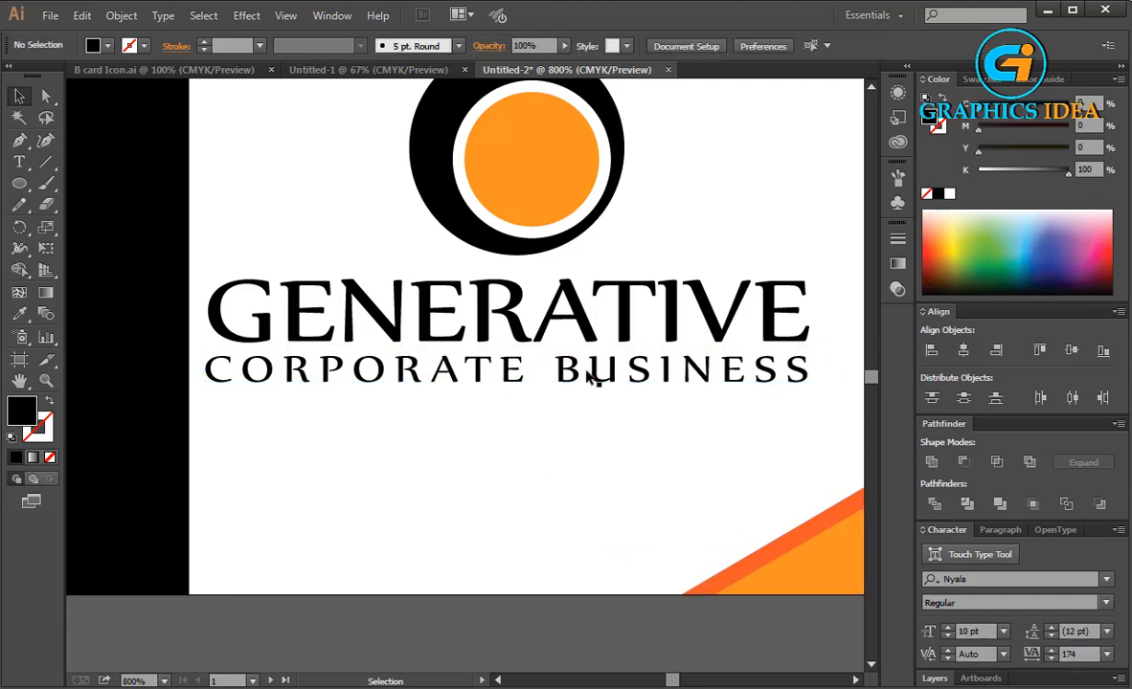
# Nudge the CORPORATE BUSINESS line right and compress it horizontally to a shorter width.
pyautogui.click(589, 372)
pyautogui.press('Right')
pyautogui.click(590, 465)
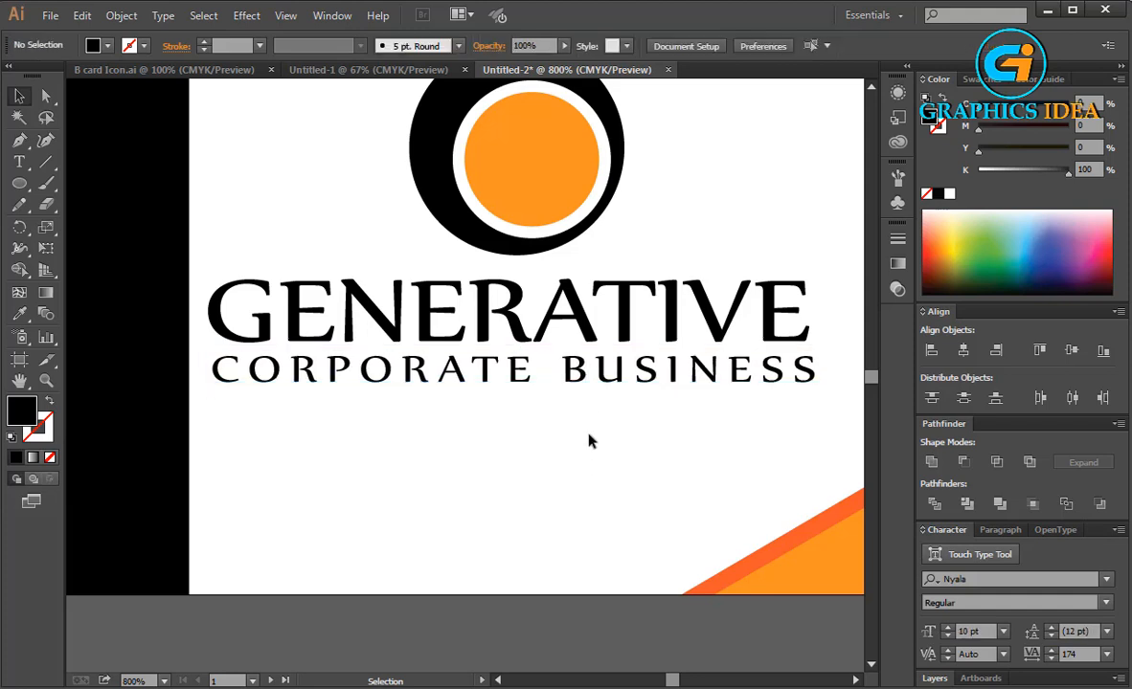
pyautogui.click(813, 392)
pyautogui.moveTo(823, 373); pyautogui.dragTo(816, 373)
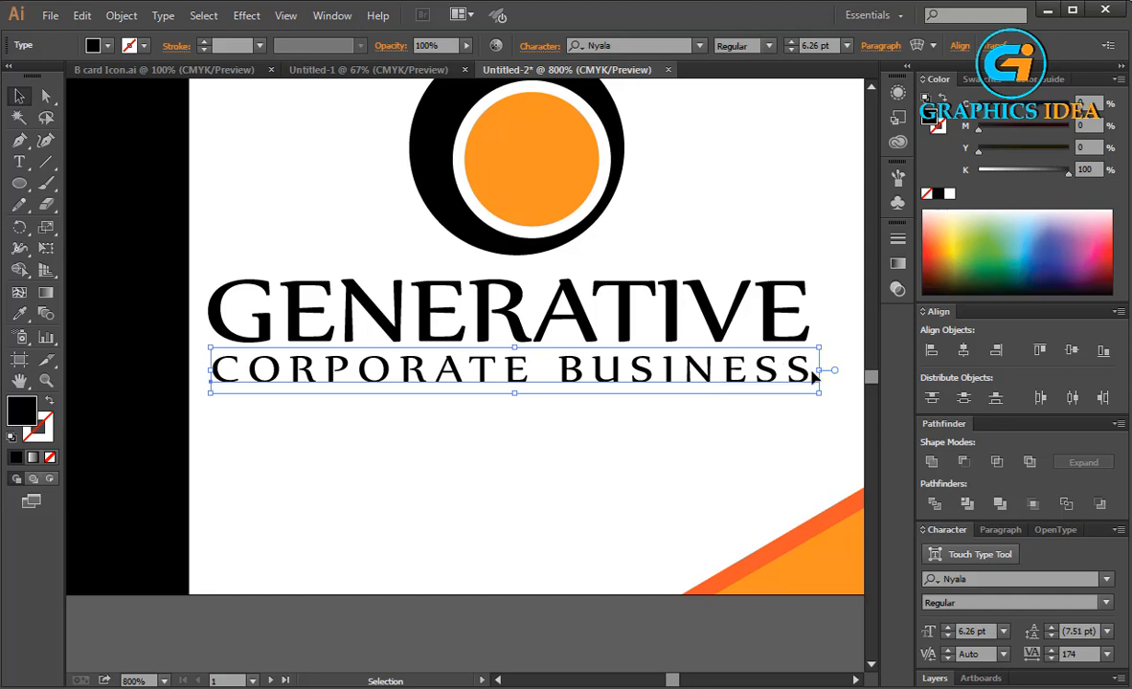
pyautogui.moveTo(819, 372); pyautogui.dragTo(711, 373)
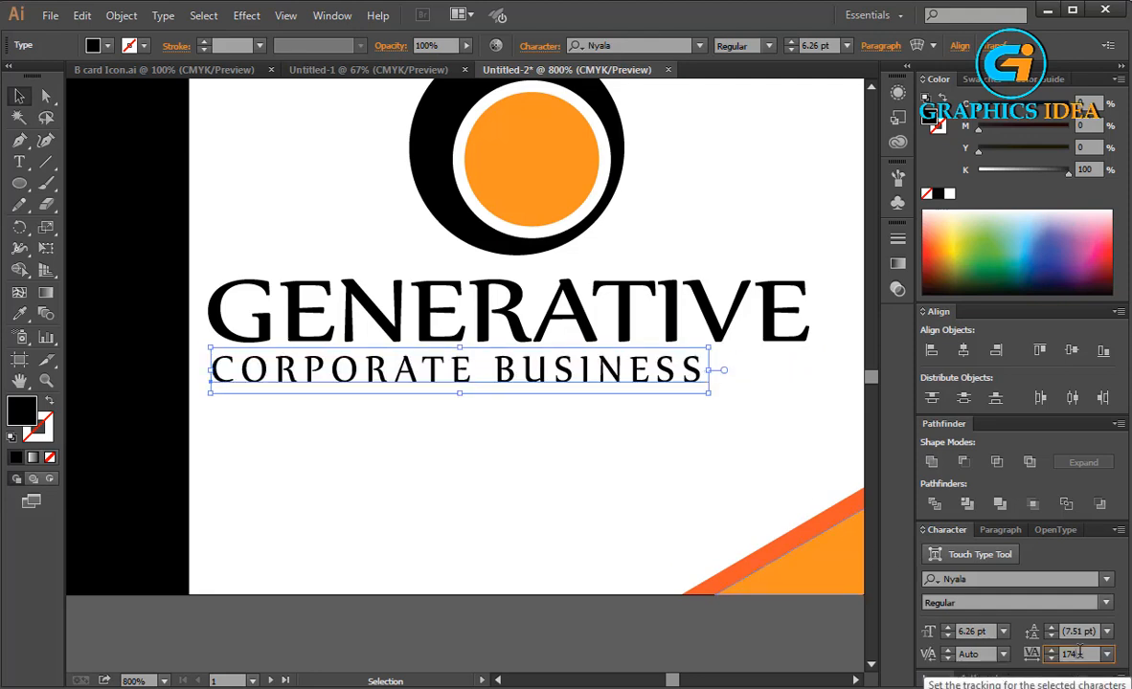
# Raise the CORPORATE BUSINESS tracking to 265 and stretch the line to end under GENERATIVE's right edge.
pyautogui.press('Up')
pyautogui.press('Up')
pyautogui.press('Up')
pyautogui.press('Up')
pyautogui.press('Up')
pyautogui.press('Up')
pyautogui.press('Up')
pyautogui.press('Up')
pyautogui.press('Up')
pyautogui.press('Up')
pyautogui.press('Up')
pyautogui.press('Up')
pyautogui.press('Up')
pyautogui.press('Up')
pyautogui.press('Up')
pyautogui.press('Up')
pyautogui.press('Up')
pyautogui.press('Up')
pyautogui.press('Up')
pyautogui.press('Up')
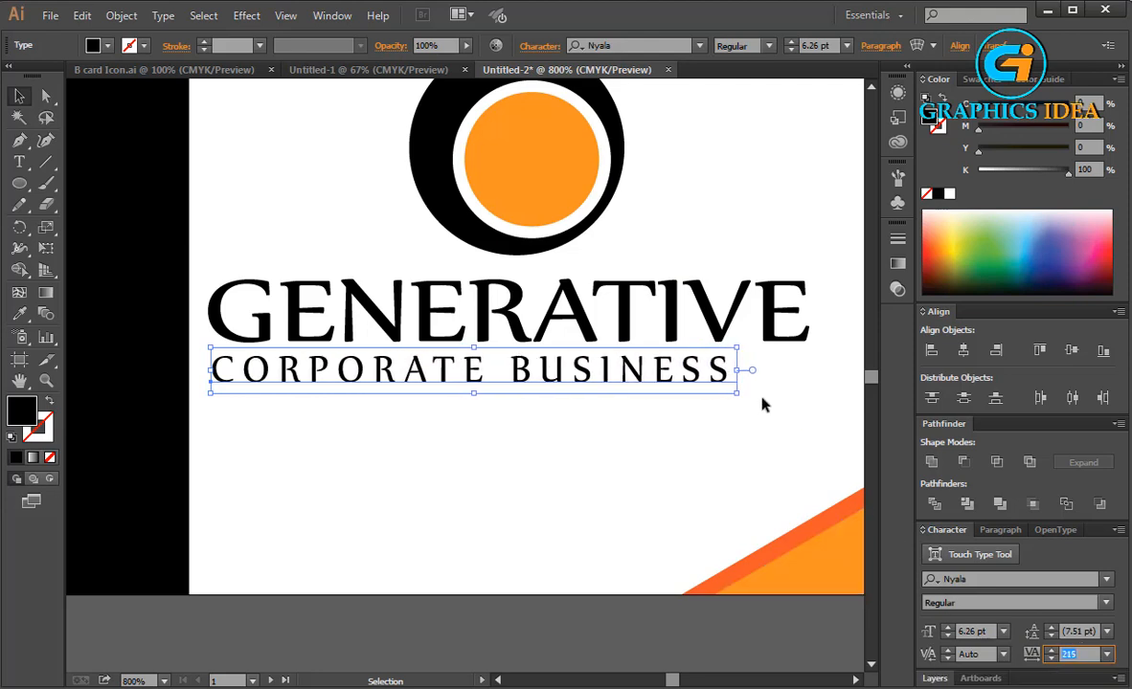
pyautogui.press('Up')
pyautogui.press('Up')
pyautogui.press('Up')
pyautogui.press('Up')
pyautogui.press('Up')
pyautogui.press('Up')
pyautogui.press('Up')
pyautogui.press('Up')
pyautogui.press('Up')
pyautogui.press('Up')
pyautogui.press('Up')
pyautogui.press('Up')
pyautogui.press('Up')
pyautogui.press('Up')
pyautogui.press('Up')
pyautogui.press('Up')
pyautogui.press('Up')
pyautogui.press('Up')
pyautogui.press('Up')
pyautogui.press('Up')
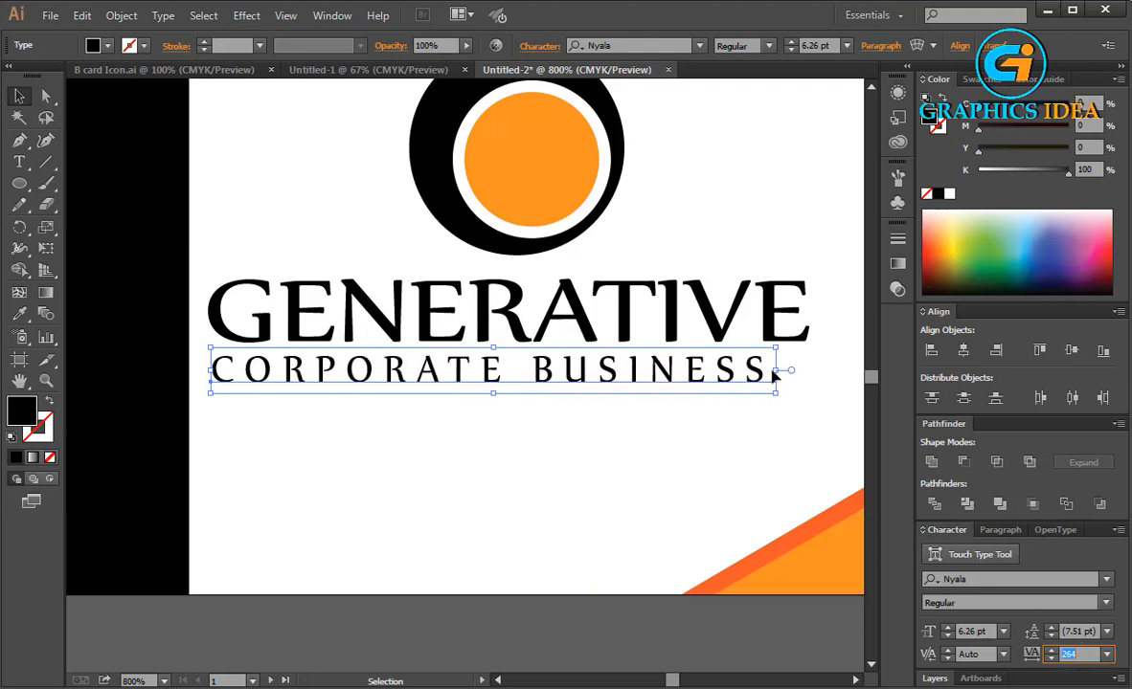
pyautogui.moveTo(778, 372); pyautogui.dragTo(800, 374)
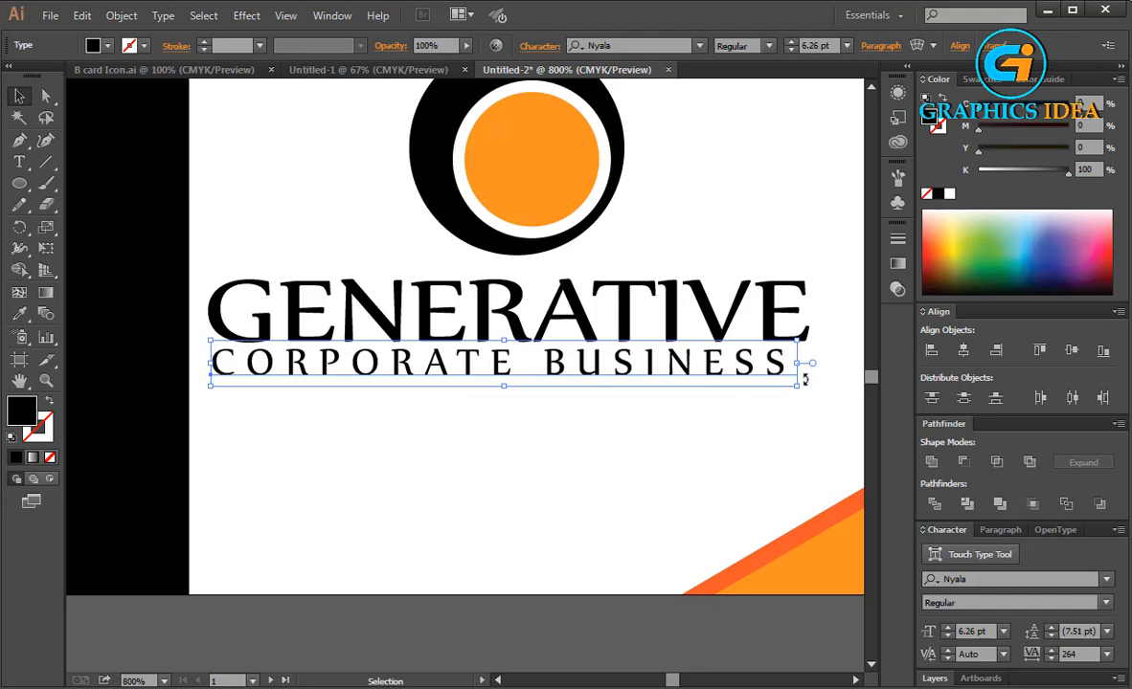
pyautogui.press('Down')
pyautogui.click(1082, 655)
pyautogui.press('Up')
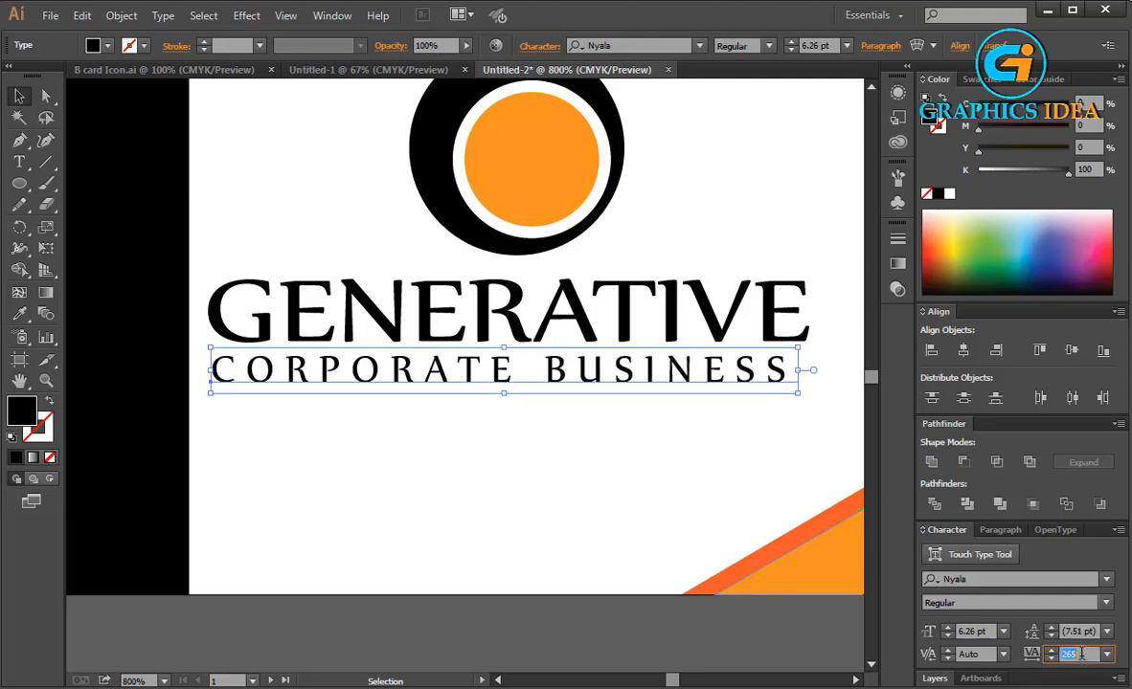
# Raise the CORPORATE BUSINESS line's tracking to 298 and deselect the text.
pyautogui.press('Up')
pyautogui.press('Up')
pyautogui.press('Up')
pyautogui.press('Up')
pyautogui.press('Up')
pyautogui.press('Up')
pyautogui.press('Up')
pyautogui.press('Up')
pyautogui.press('Up')
pyautogui.press('Up')
pyautogui.press('Up')
pyautogui.press('Up')
pyautogui.press('Up')
pyautogui.press('Up')
pyautogui.press('Up')
pyautogui.press('Up')
pyautogui.press('Up')
pyautogui.press('Up')
pyautogui.press('Up')
pyautogui.press('Up')
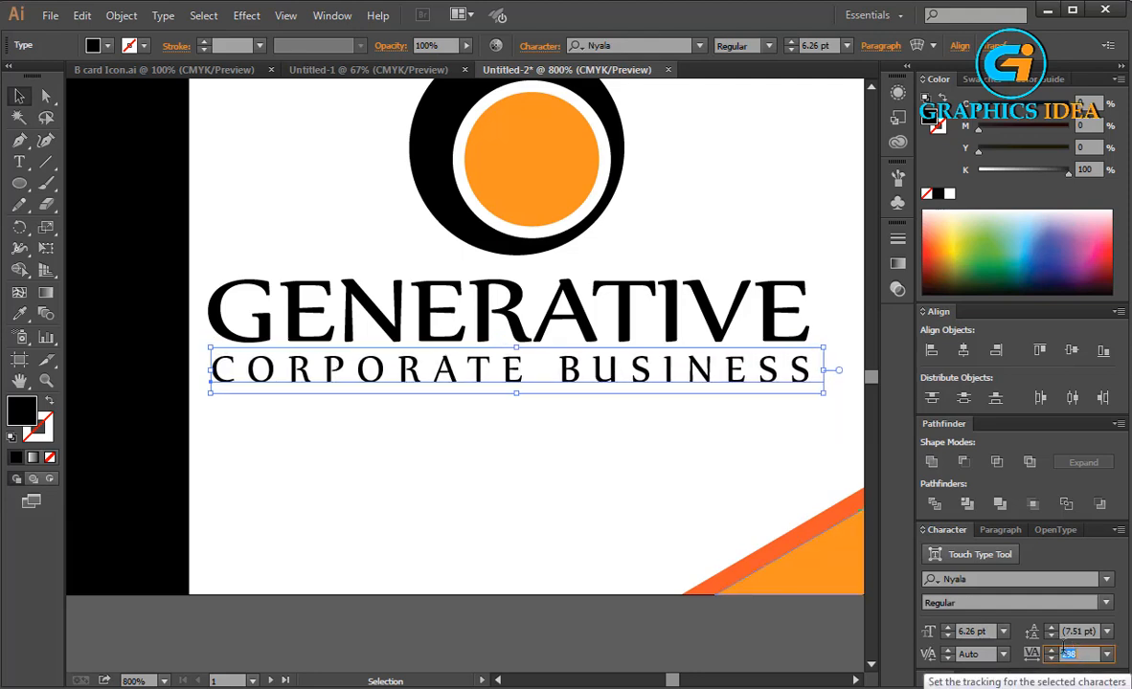
pyautogui.click(743, 459)
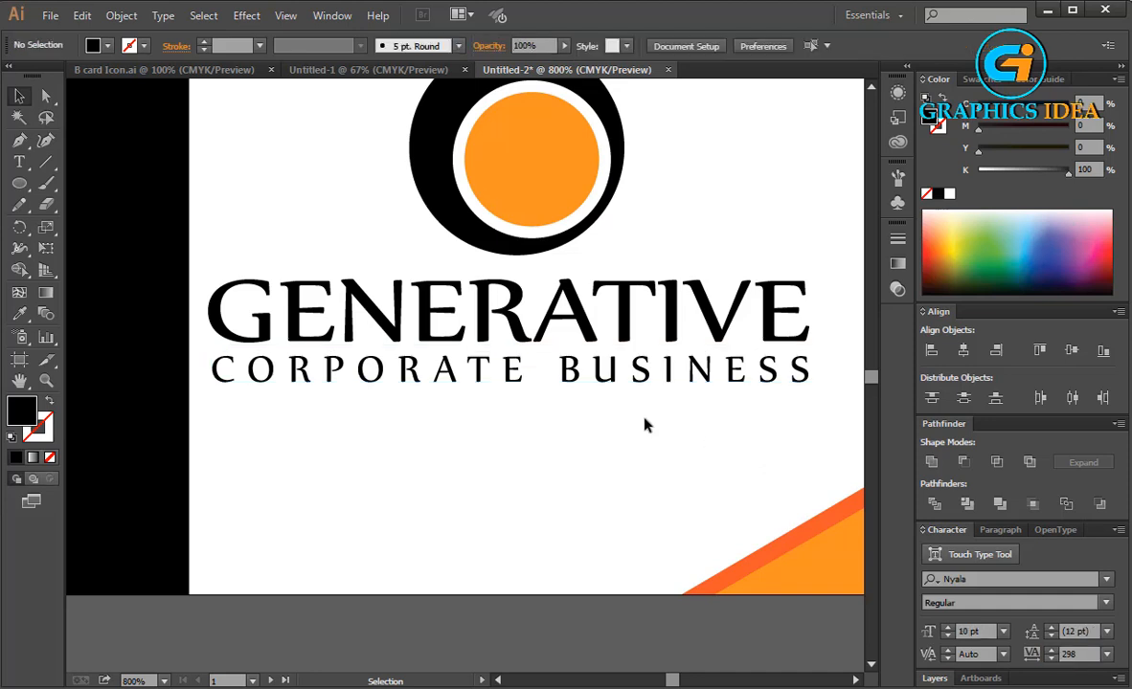
# Select the letters ATIVE in GENERATIVE and fill them with a 70% black gray swatch.
pyautogui.scroll(3, 614, 422)
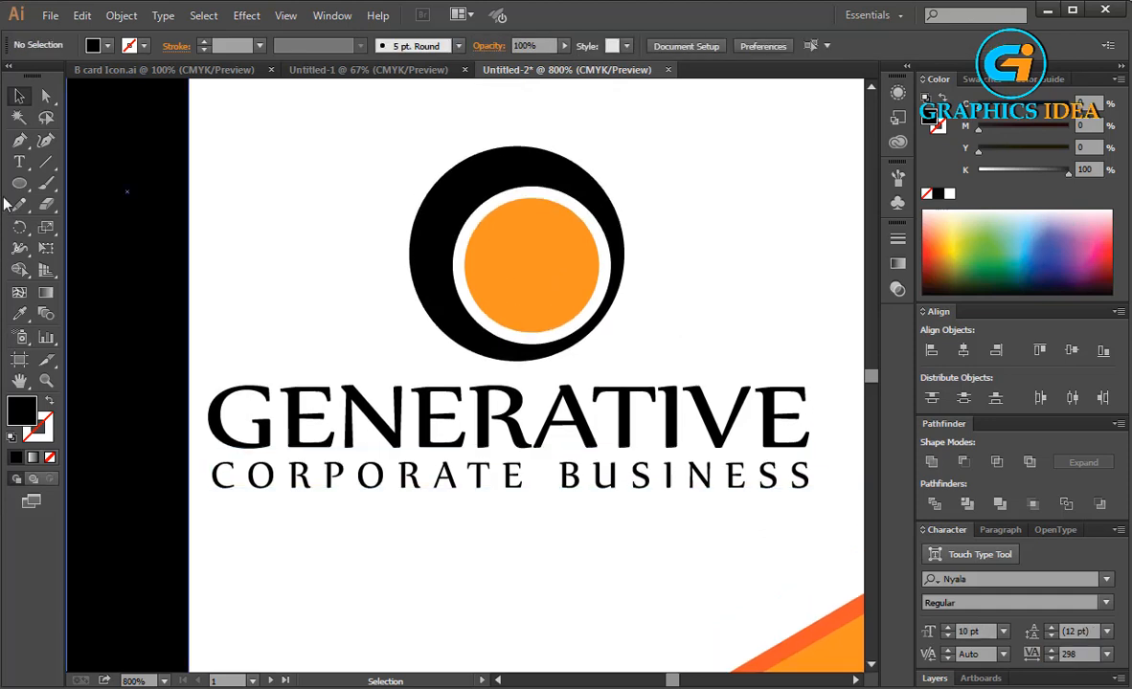
pyautogui.click(19, 162)
pyautogui.moveTo(531, 413); pyautogui.dragTo(818, 414)
pyautogui.click(100, 46)
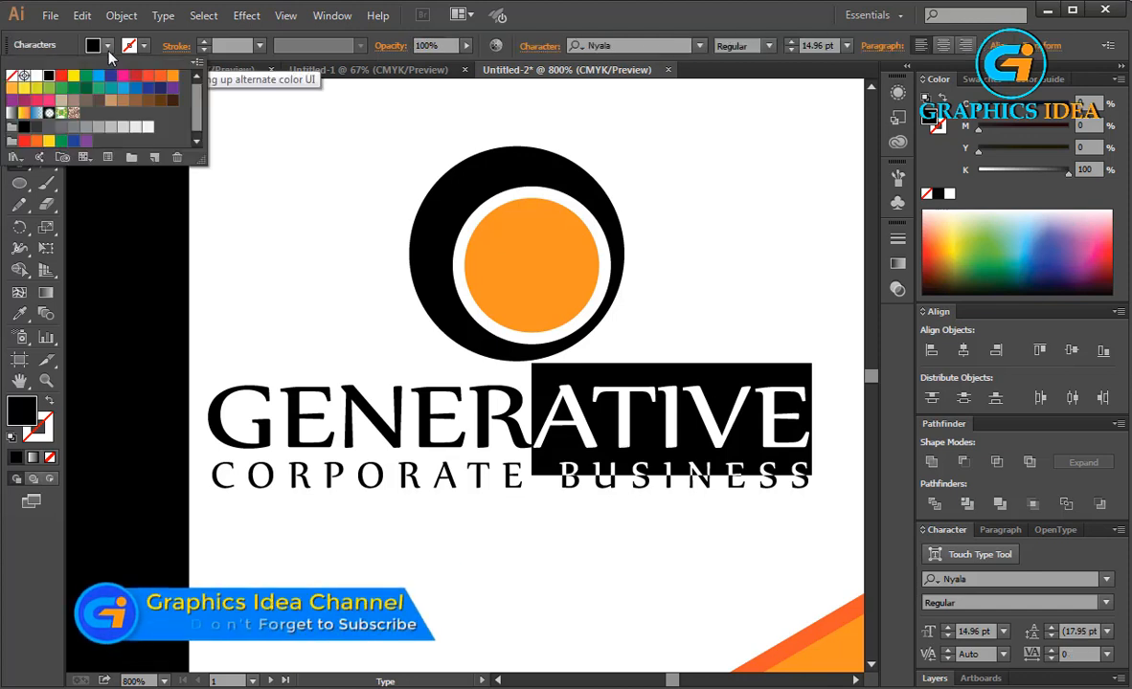
pyautogui.click(70, 128)
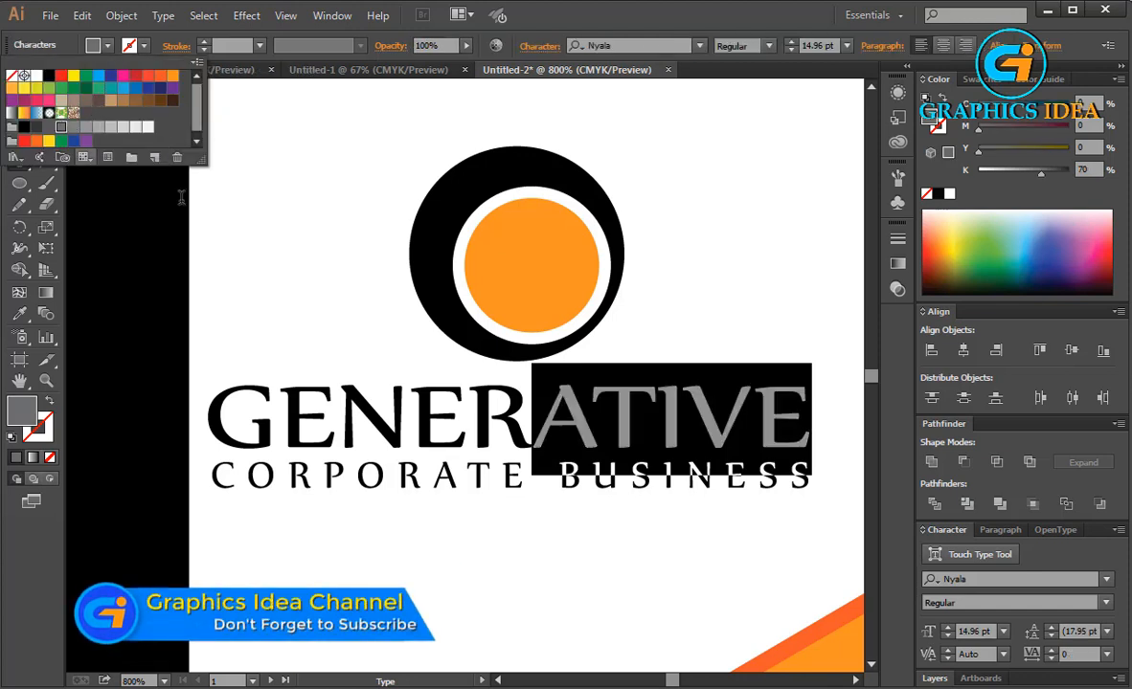
# Select the letters GENER in GENERATIVE and fill them with the orange swatch.
pyautogui.click(401, 486)
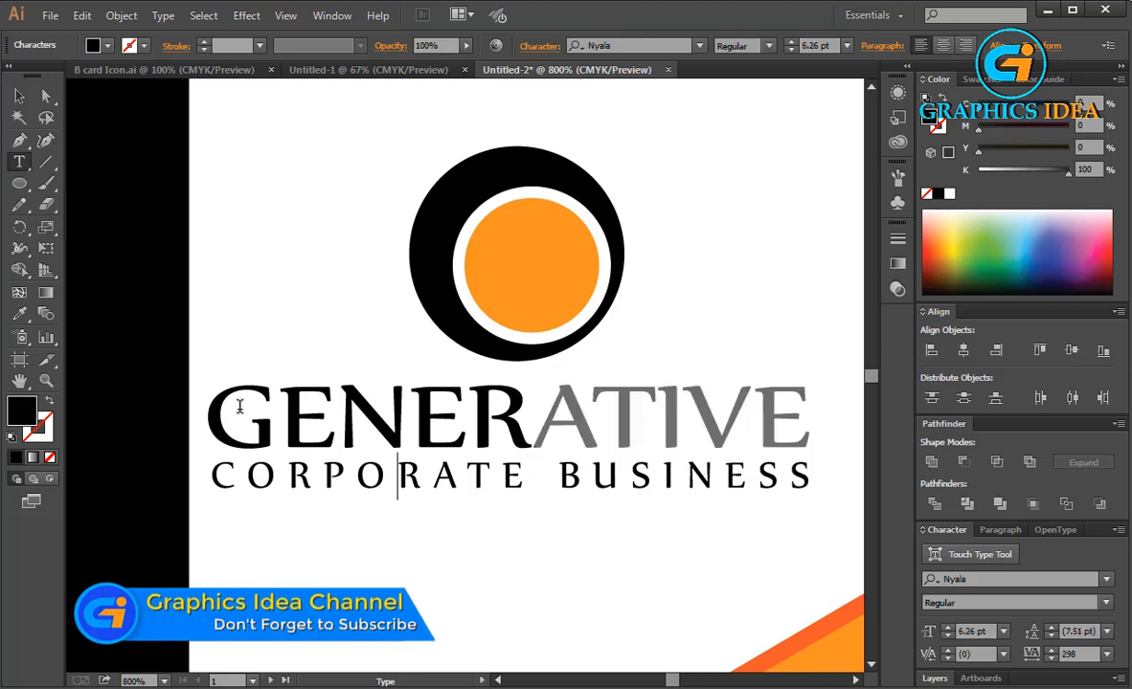
pyautogui.moveTo(232, 405); pyautogui.dragTo(532, 414)
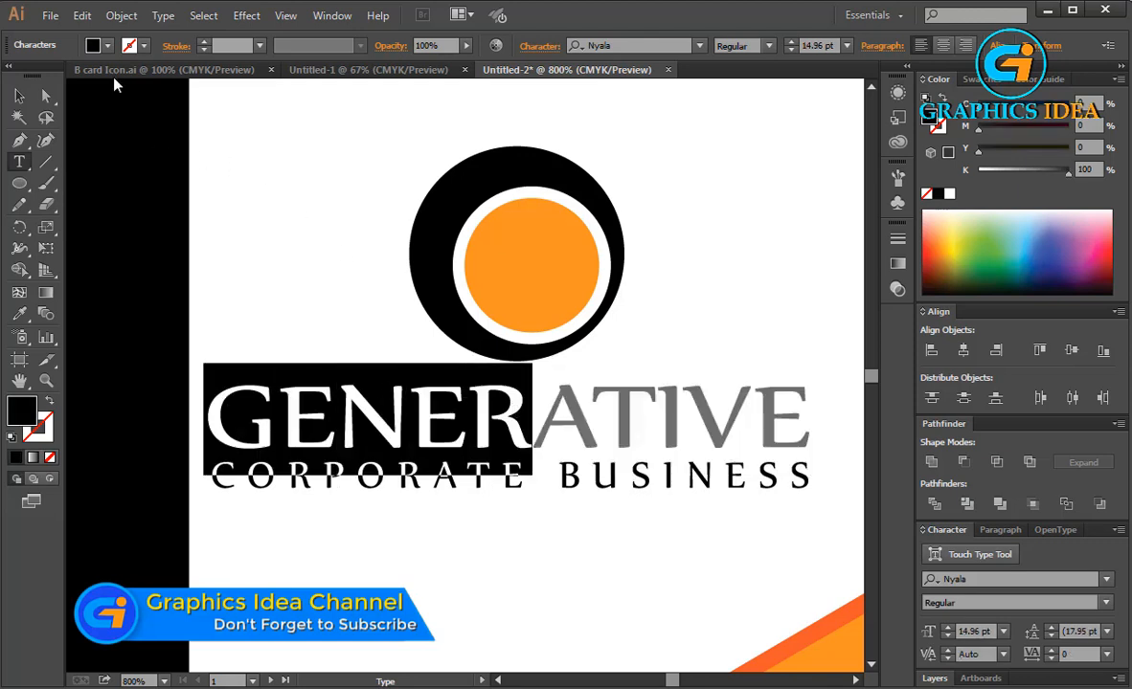
pyautogui.click(107, 45)
pyautogui.click(159, 76)
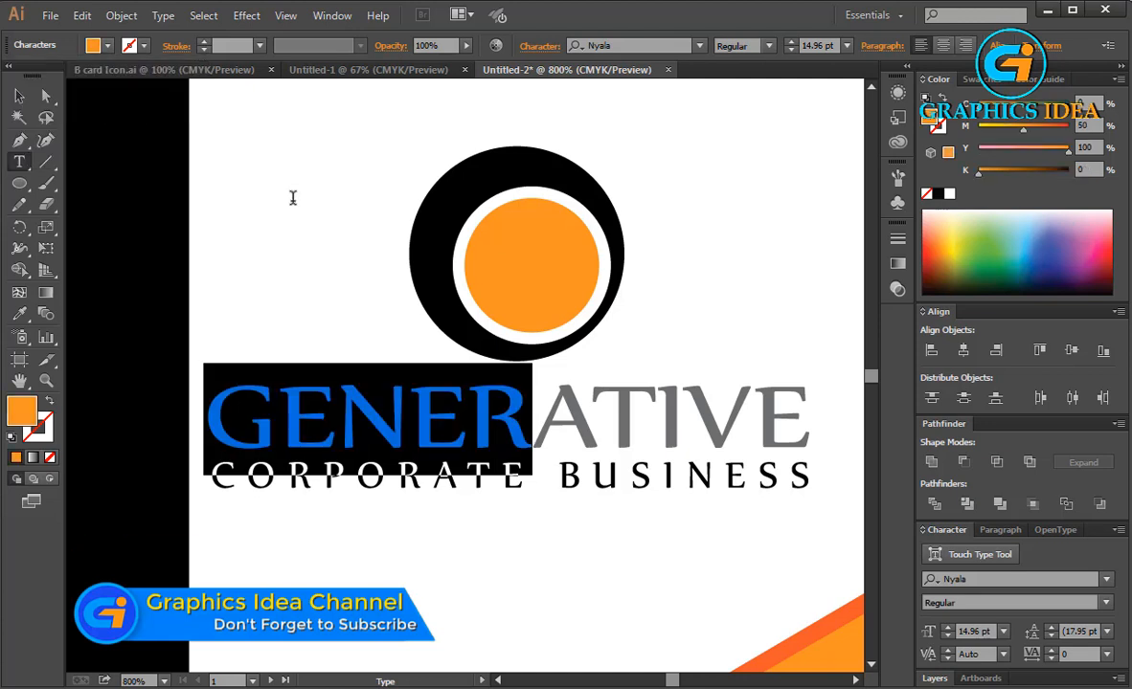
# Select all the CORPORATE BUSINESS text and color it orange.
pyautogui.click(20, 96)
pyautogui.click(189, 133)
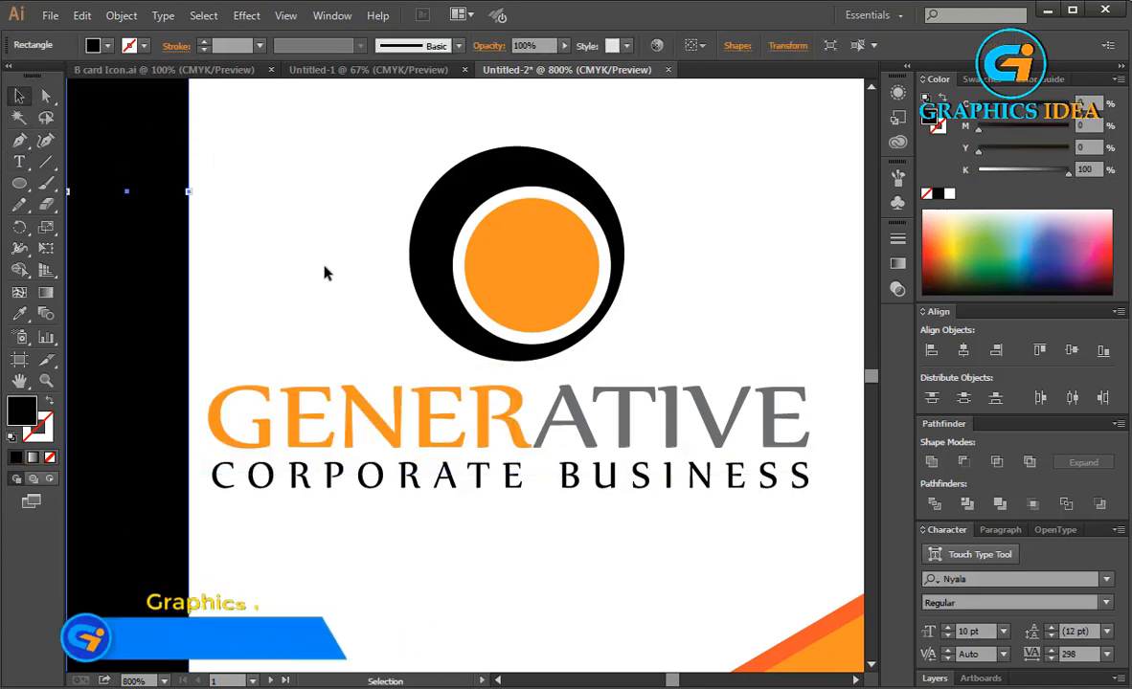
pyautogui.click(324, 274)
pyautogui.click(353, 489)
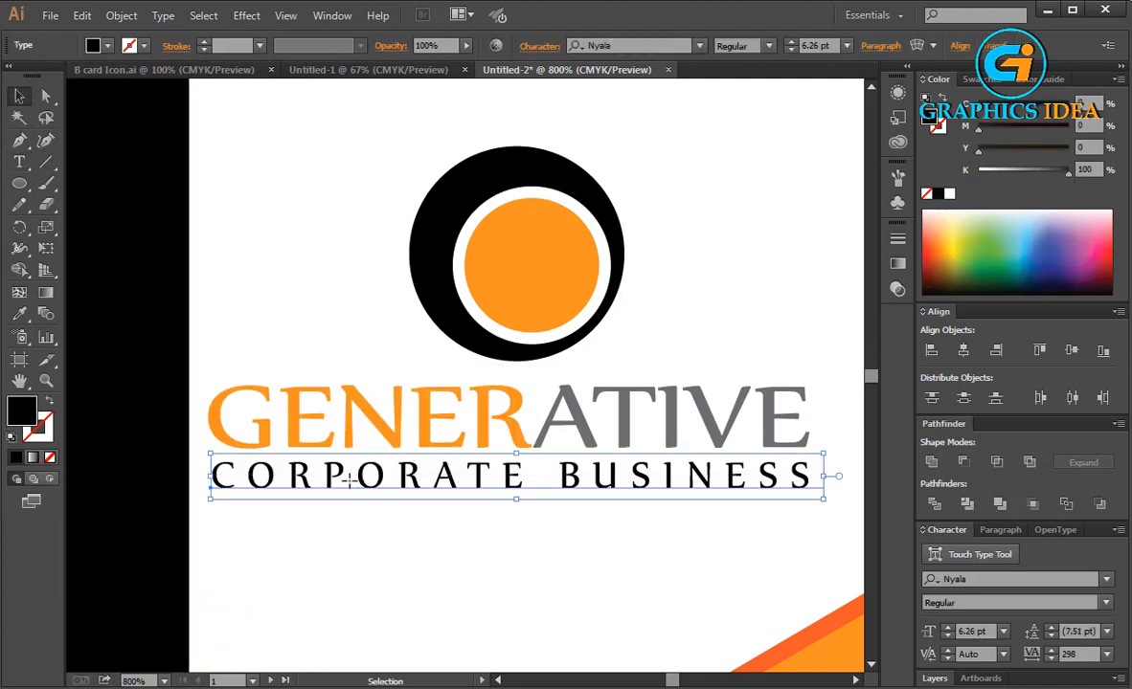
pyautogui.press('t')
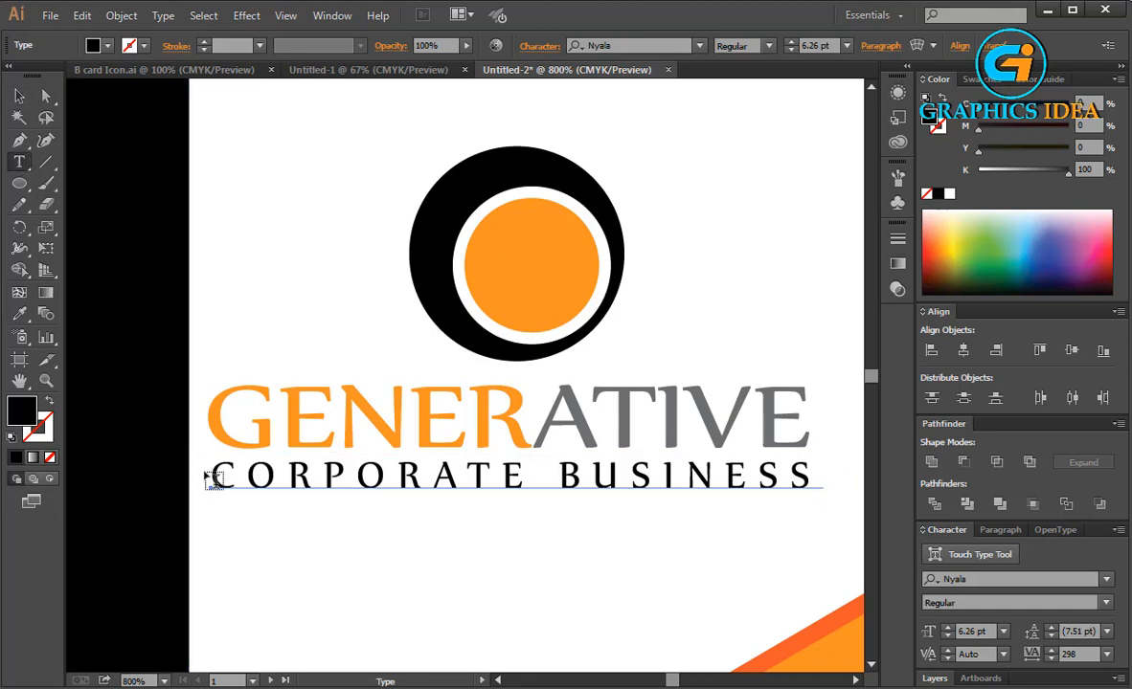
pyautogui.moveTo(210, 474); pyautogui.dragTo(810, 479)
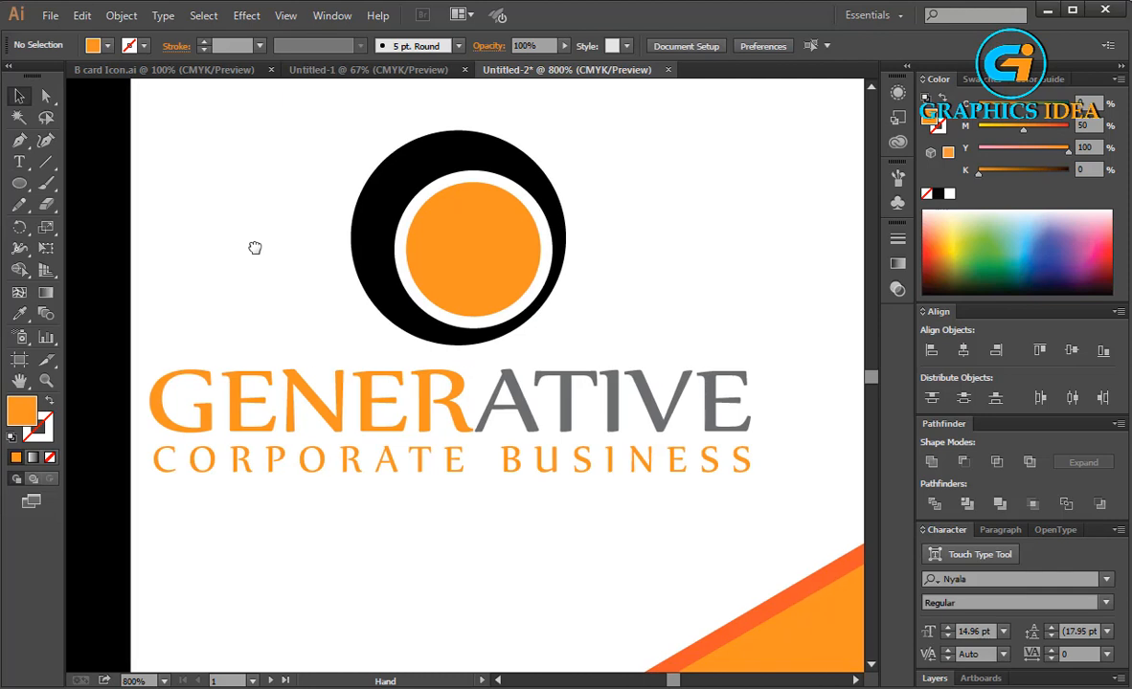
pyautogui.scroll(2, 359, 503)
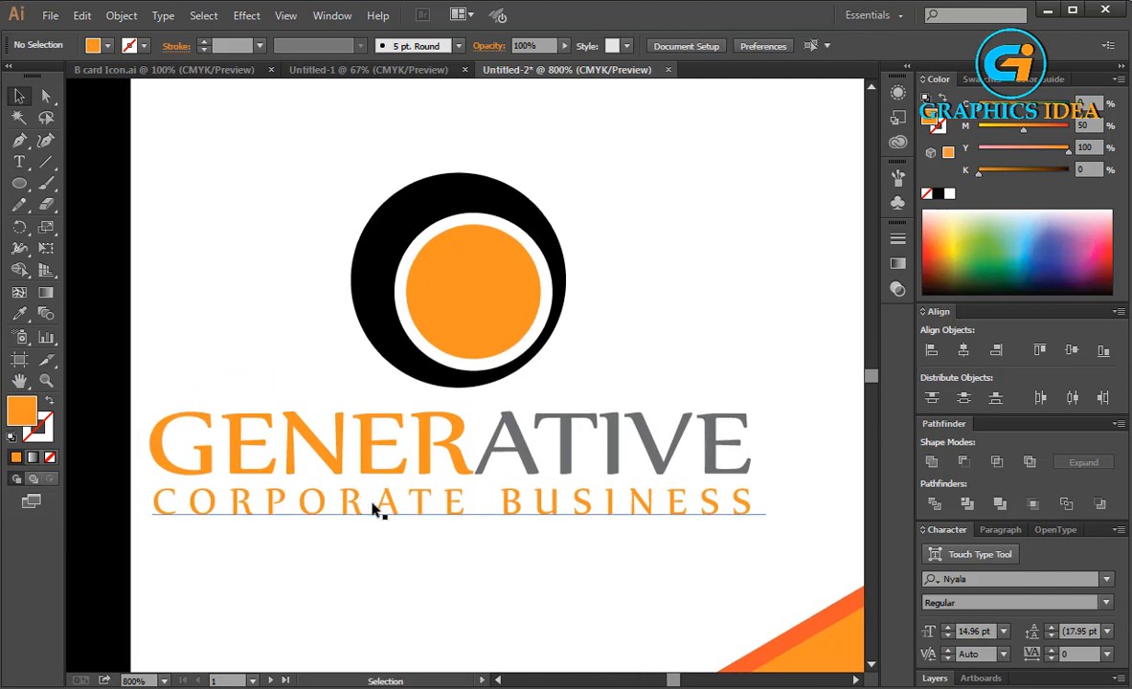